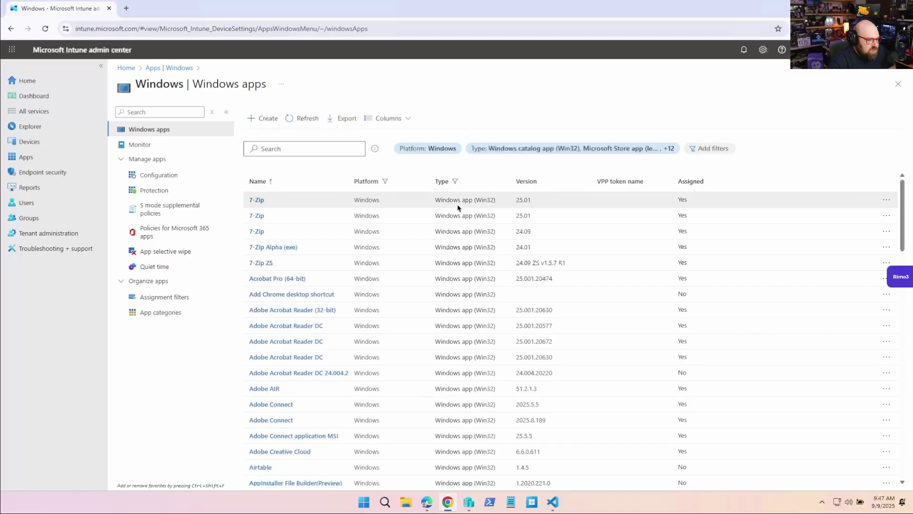
# Step: Open Google Chrome from the Windows apps list to see its overview: 17 devices, 13 installed, 2 failed
pyautogui.scroll(-3, 454, 208)
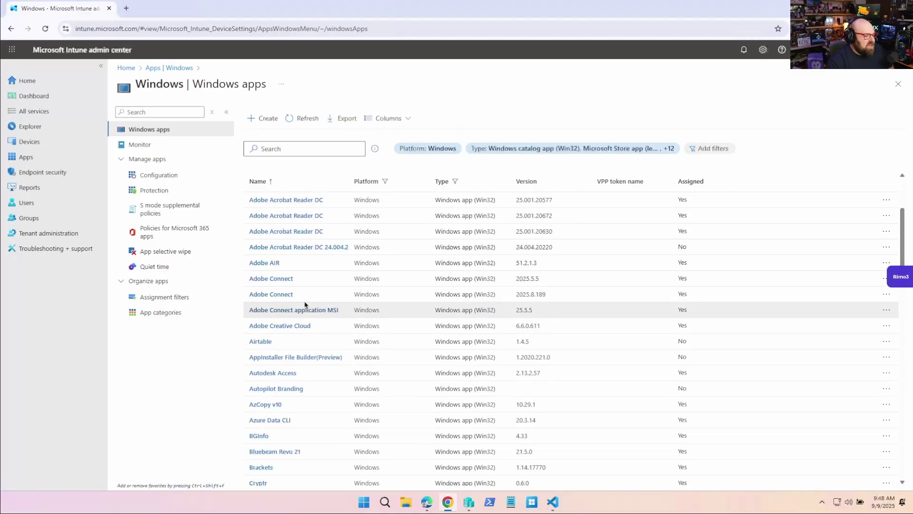
pyautogui.scroll(-4, 303, 314)
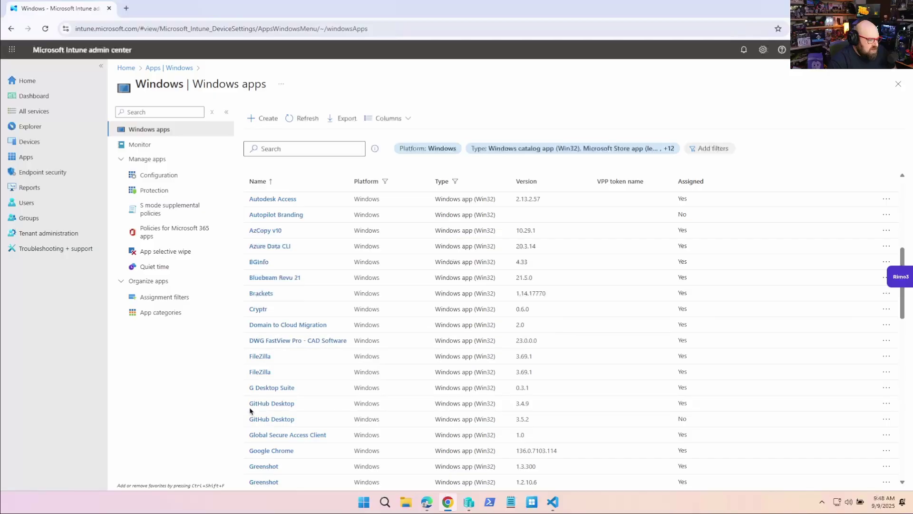
pyautogui.click(270, 452)
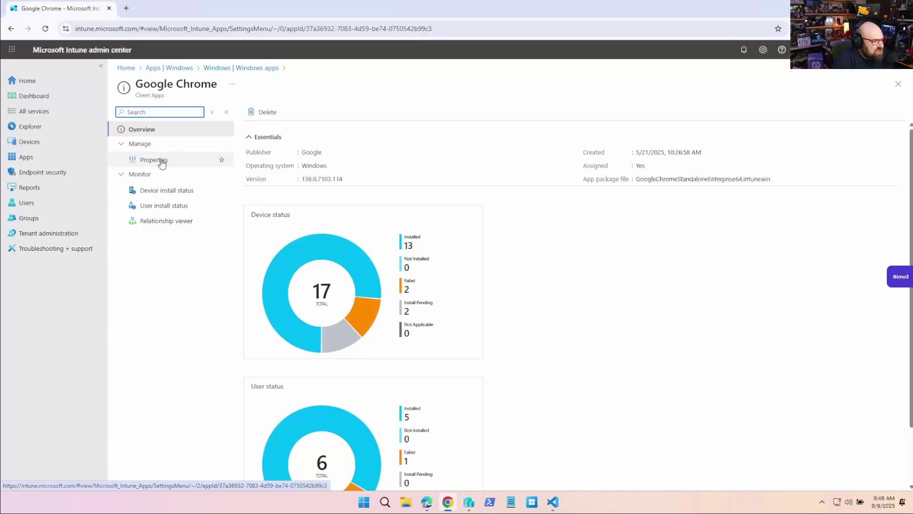
# Step: Review Google Chrome's install commands and return codes in Properties, then return to Windows apps
pyautogui.click(161, 163)
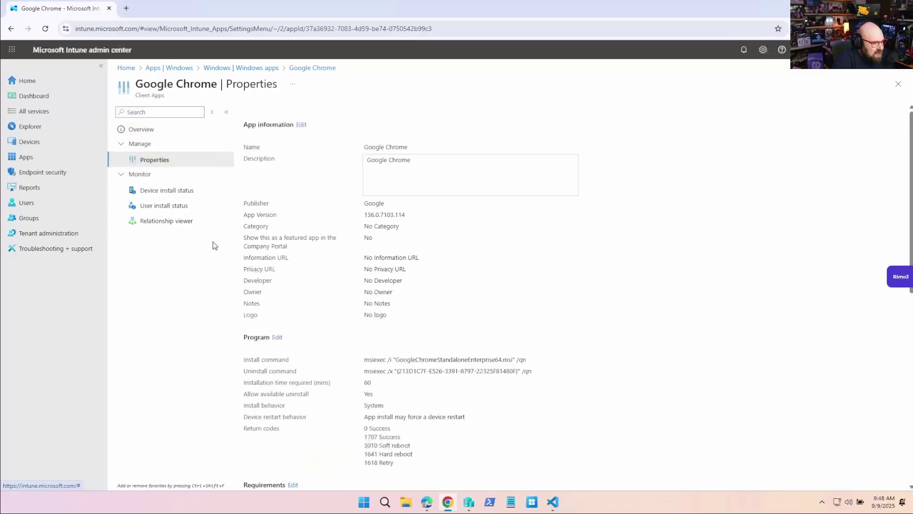
pyautogui.scroll(-10, 410, 442)
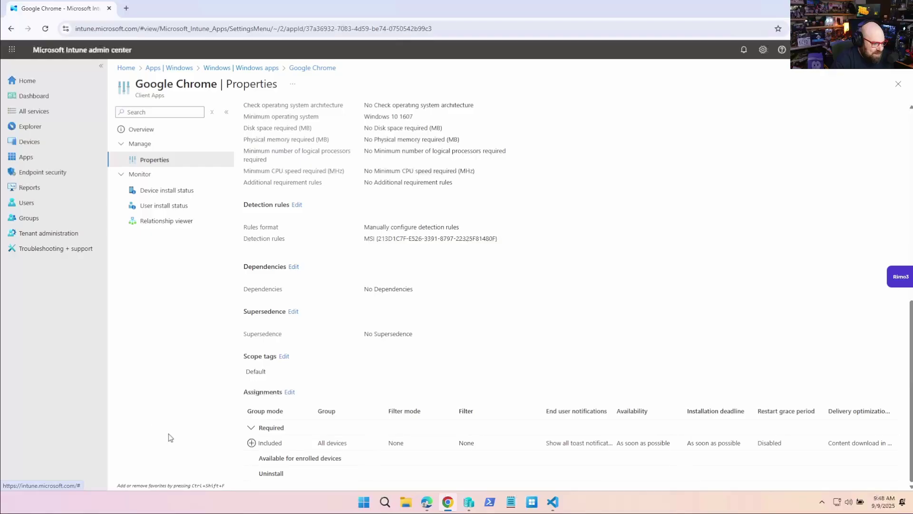
pyautogui.scroll(8, 363, 416)
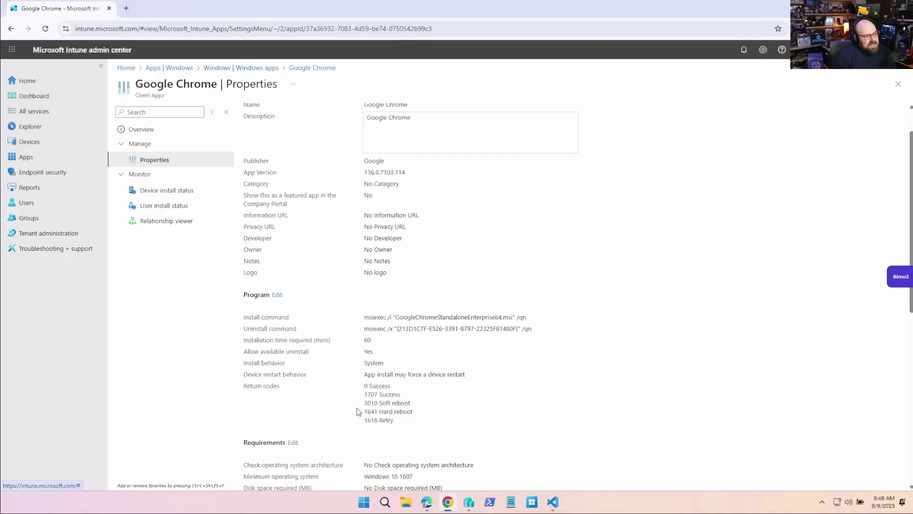
pyautogui.click(254, 69)
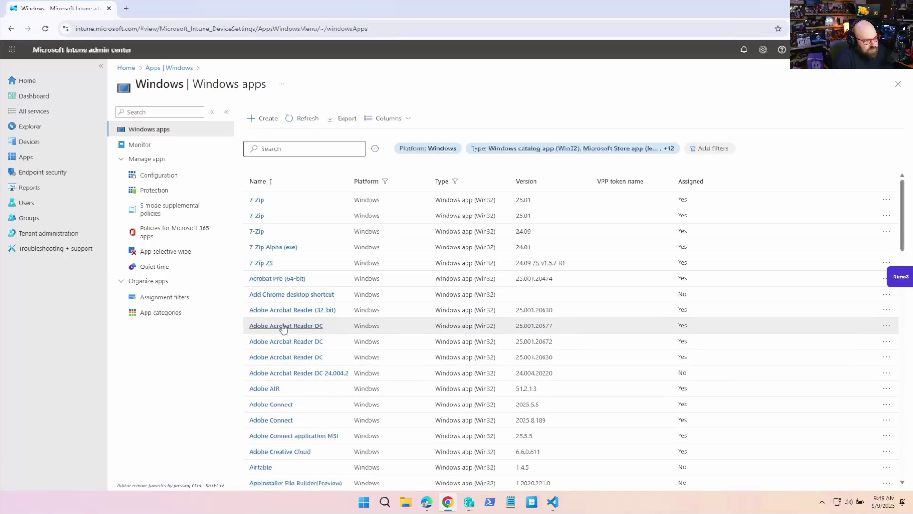
pyautogui.click(272, 145)
pyautogui.write('firefox')
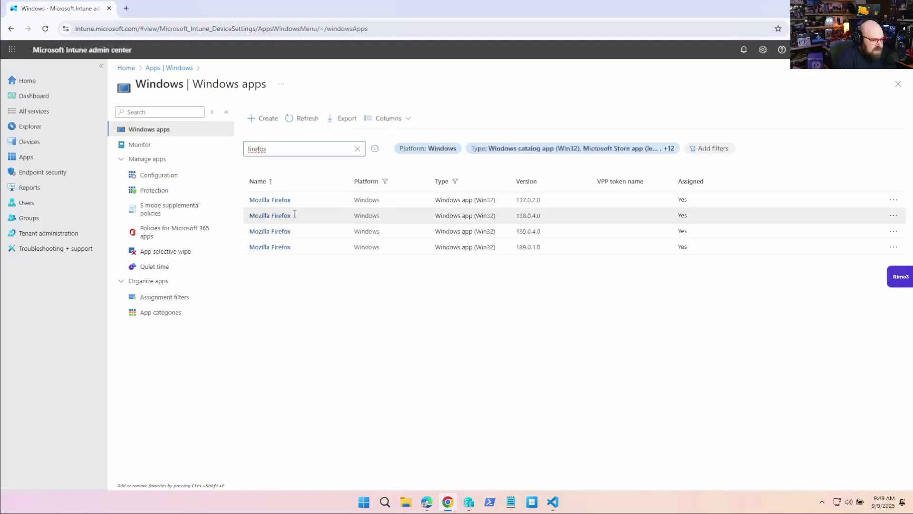
pyautogui.click(274, 199)
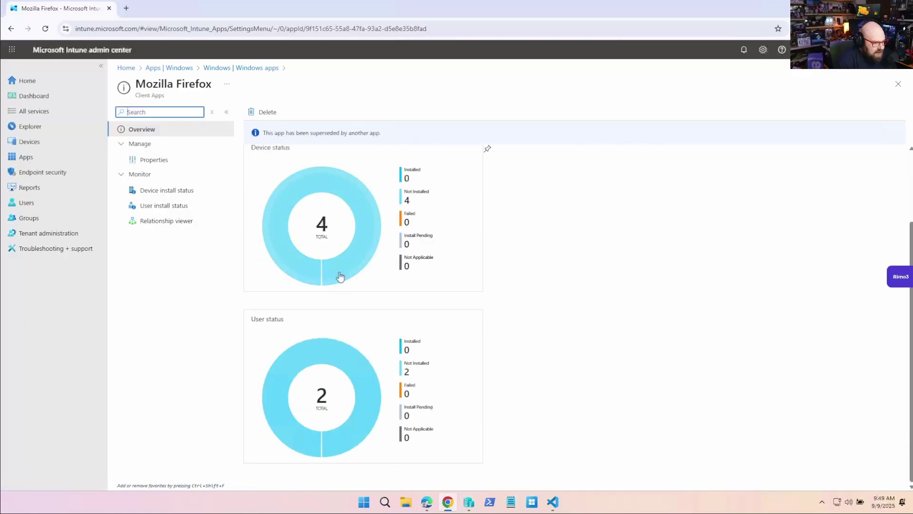
pyautogui.scroll(-2, 346, 314)
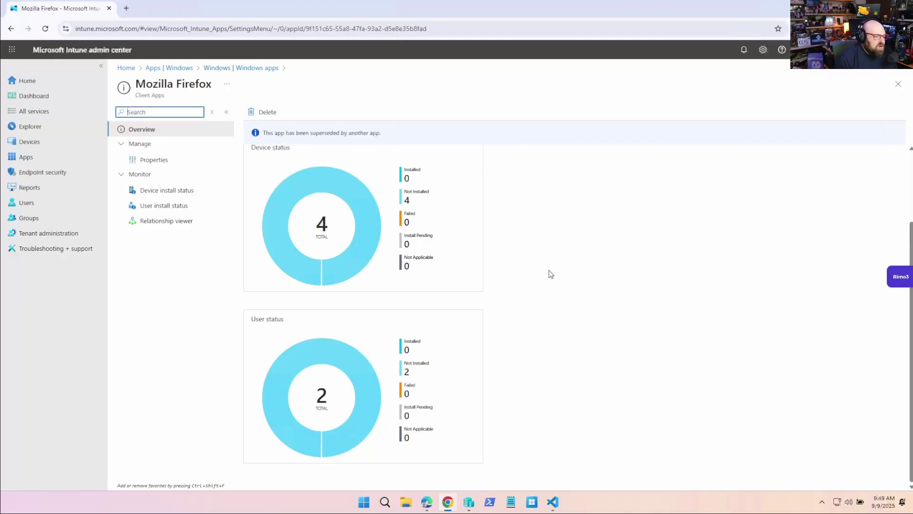
pyautogui.click(189, 190)
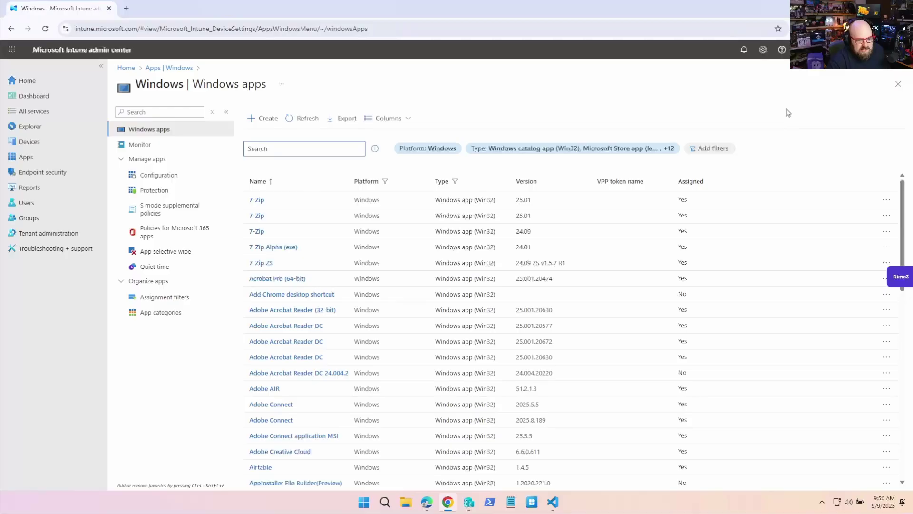
# Step: Open the Rimo3 deployments panel, browse the paused deployments, and expand it to full page
pyautogui.click(898, 280)
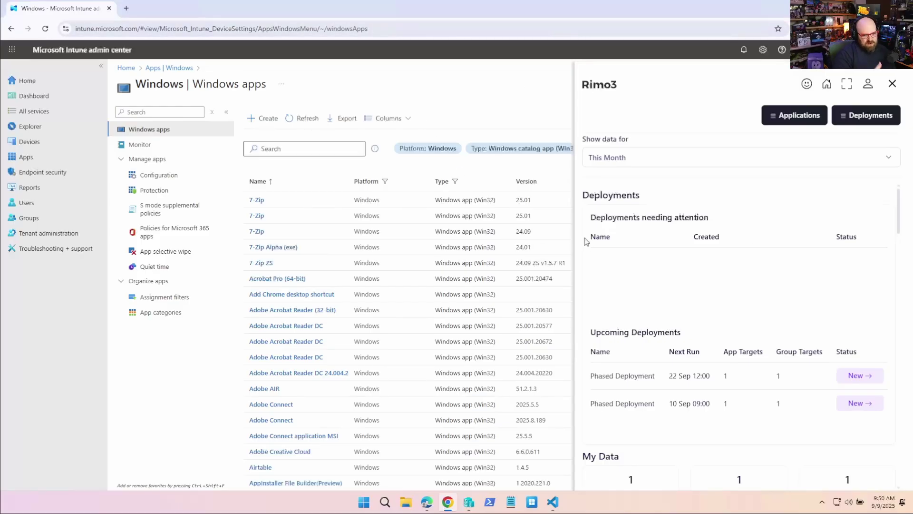
pyautogui.scroll(-1, 600, 328)
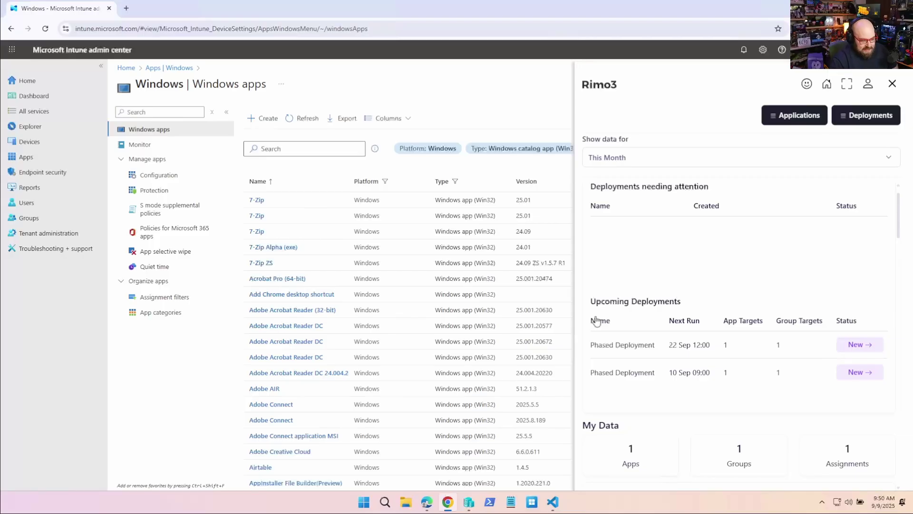
pyautogui.scroll(1, 639, 288)
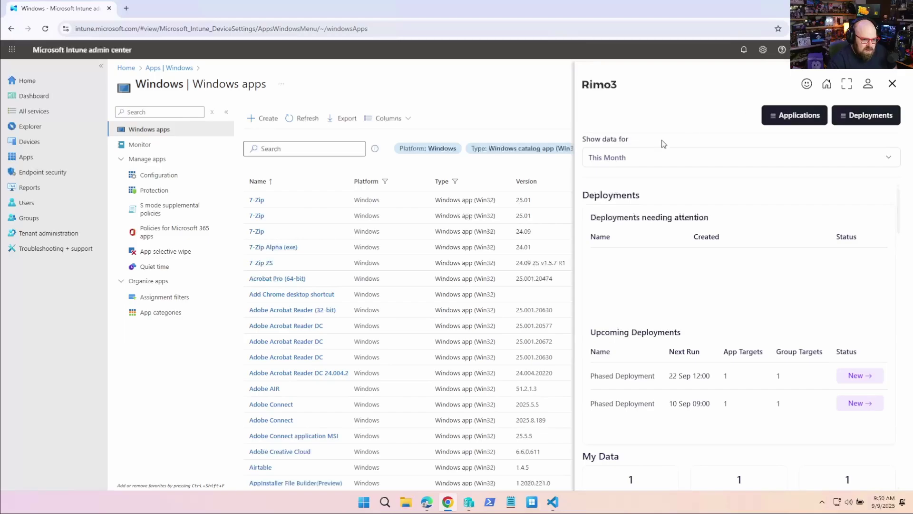
pyautogui.scroll(-8, 669, 276)
pyautogui.scroll(-10, 670, 277)
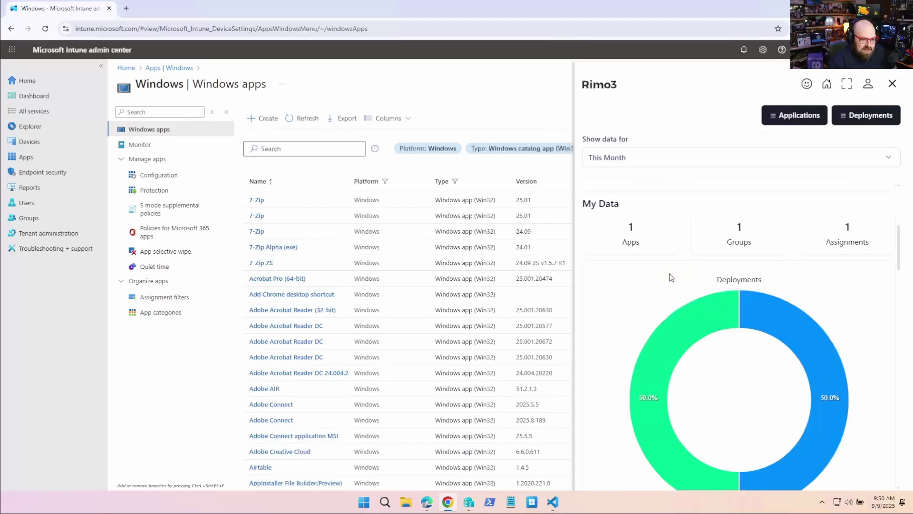
pyautogui.click(847, 85)
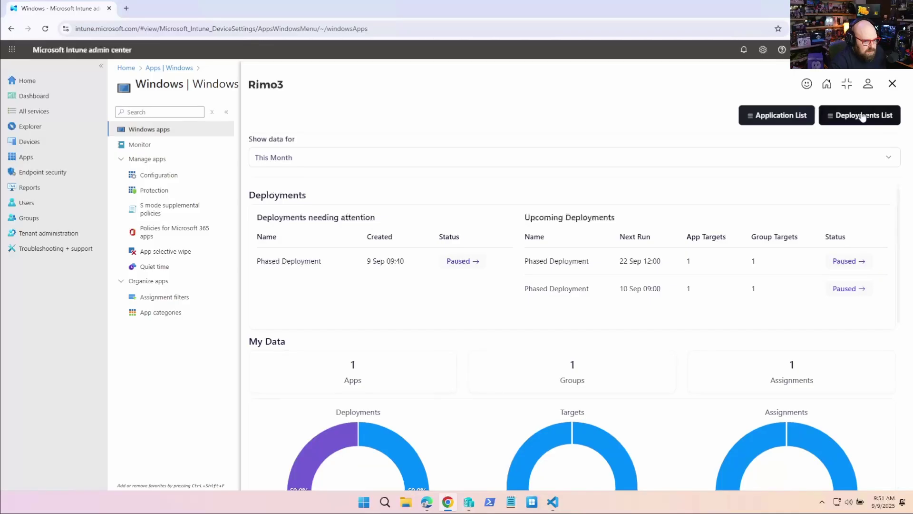
# Step: Select Acrobat Pro (64-bit) in the Rimo3 Application List and start a new phased deployment
pyautogui.click(792, 116)
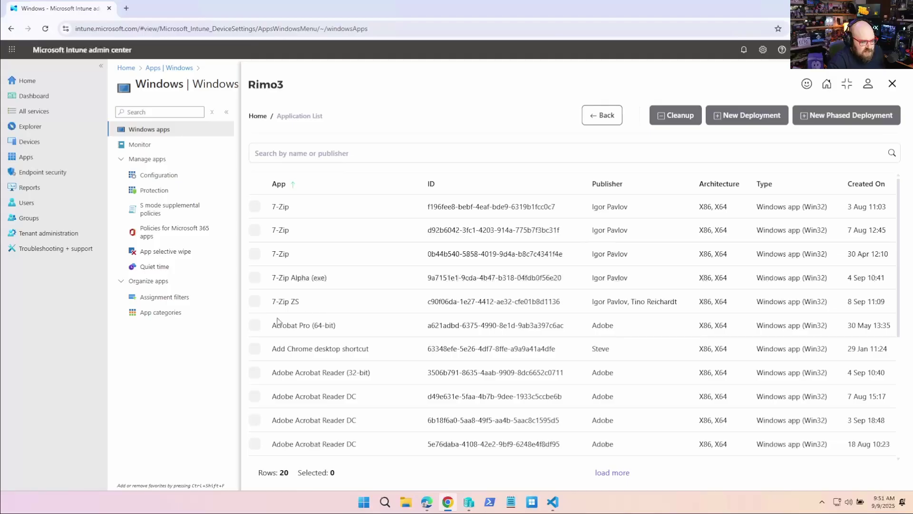
pyautogui.click(256, 325)
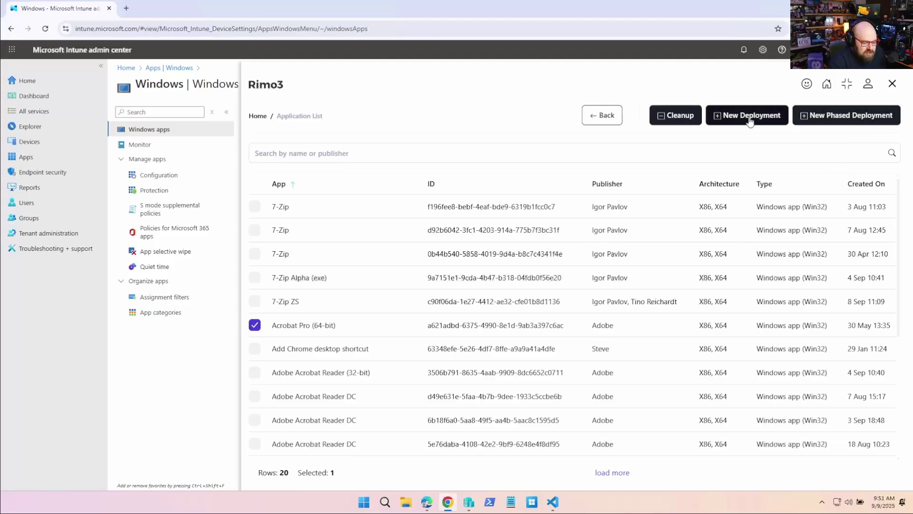
pyautogui.click(854, 119)
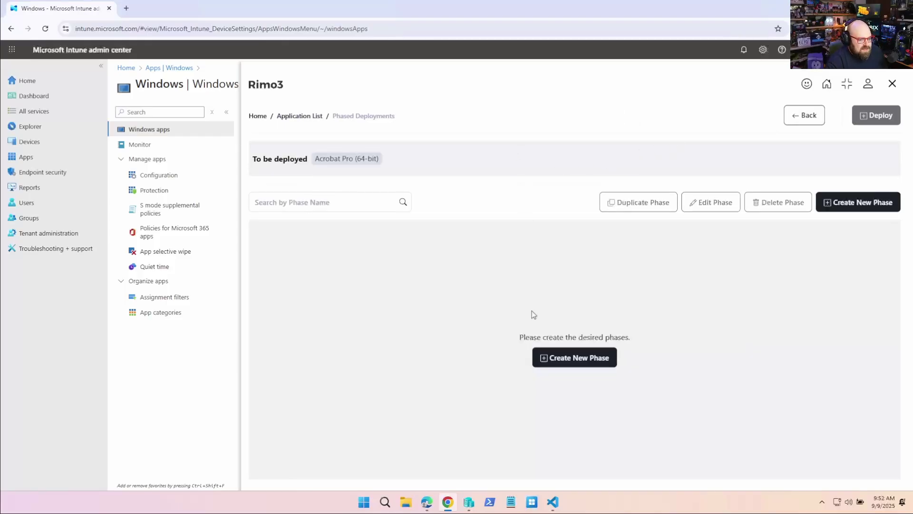
# Step: Define phase 'Adobe Acrobat Pro - Pilot Phase' with a Scheduled trigger starting 09/09/2025 14:00
pyautogui.click(590, 363)
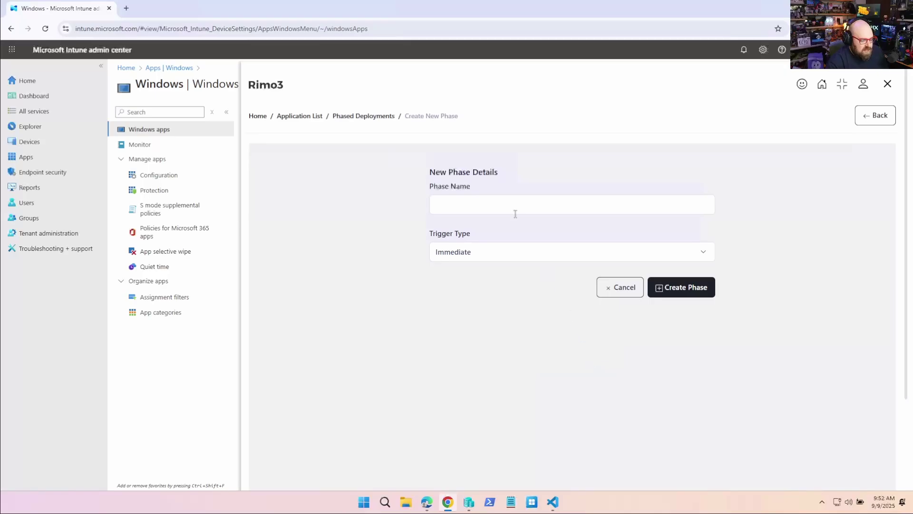
pyautogui.click(506, 201)
pyautogui.write('Adobe Acrobat Pro - Pilot Phase')
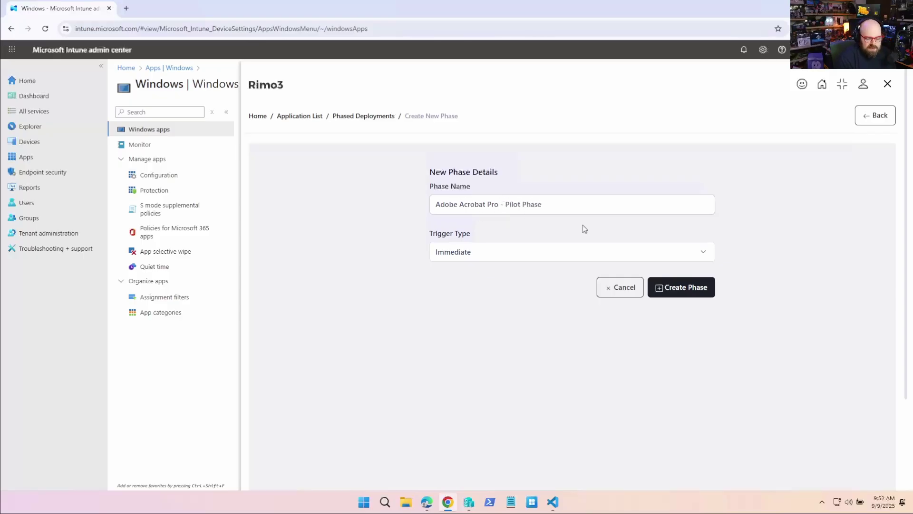
pyautogui.click(576, 251)
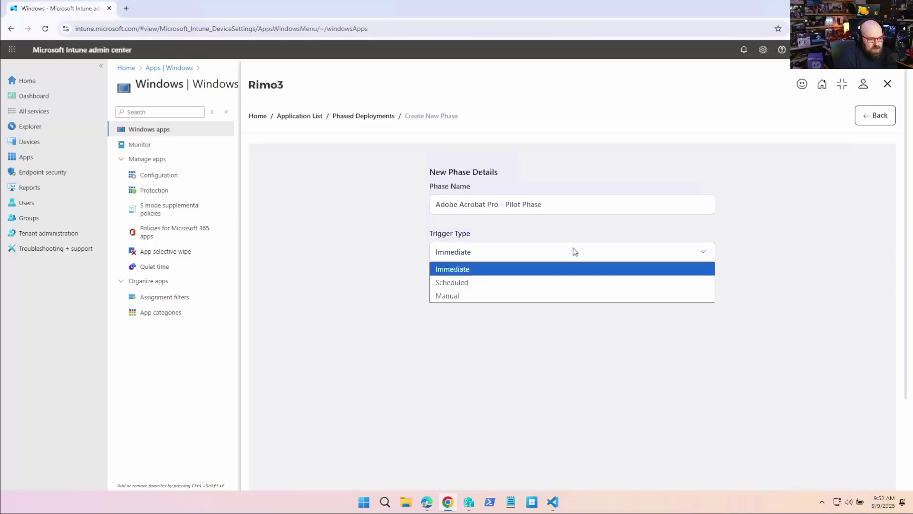
pyautogui.click(557, 281)
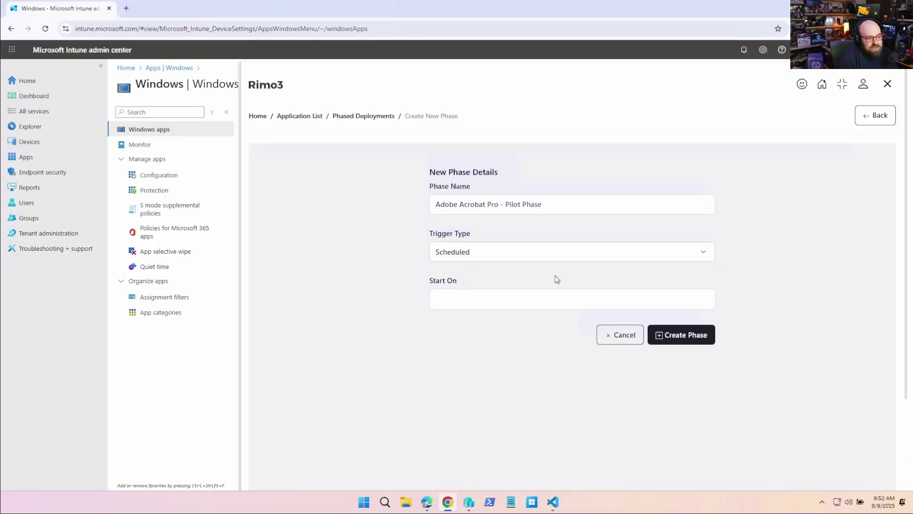
pyautogui.click(548, 300)
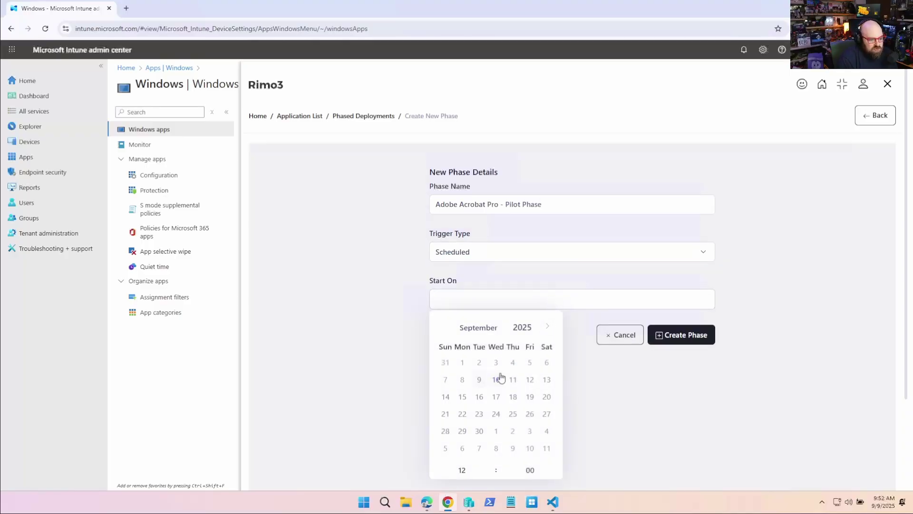
pyautogui.click(480, 381)
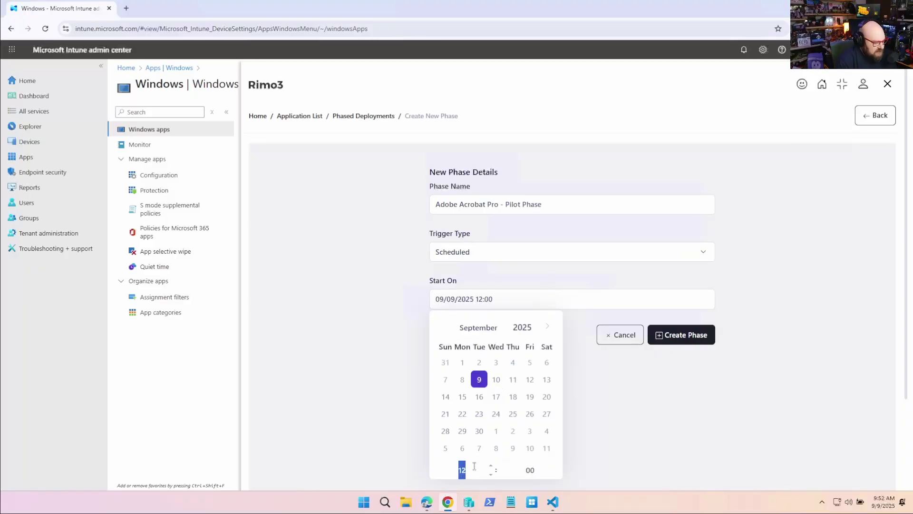
pyautogui.write('14')
pyautogui.click(687, 449)
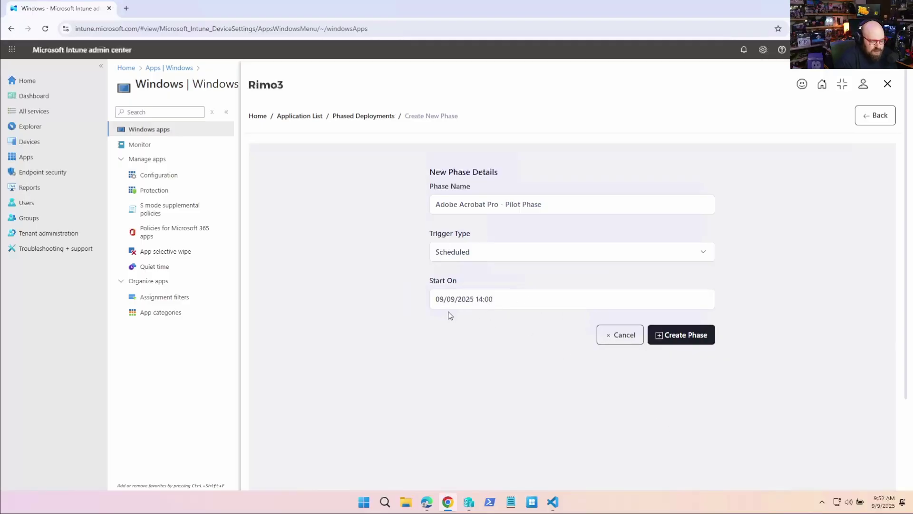
# Step: Create the pilot phase and target it at the App pilot group
pyautogui.click(696, 338)
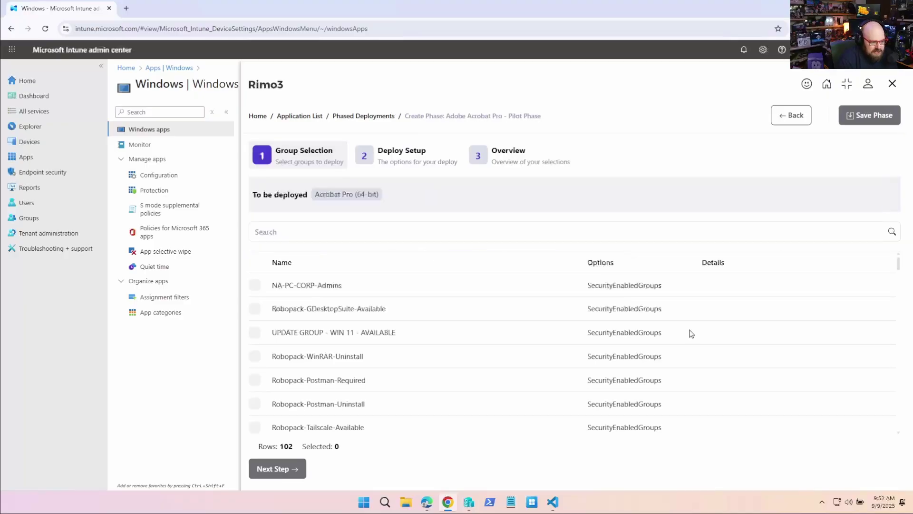
pyautogui.click(327, 231)
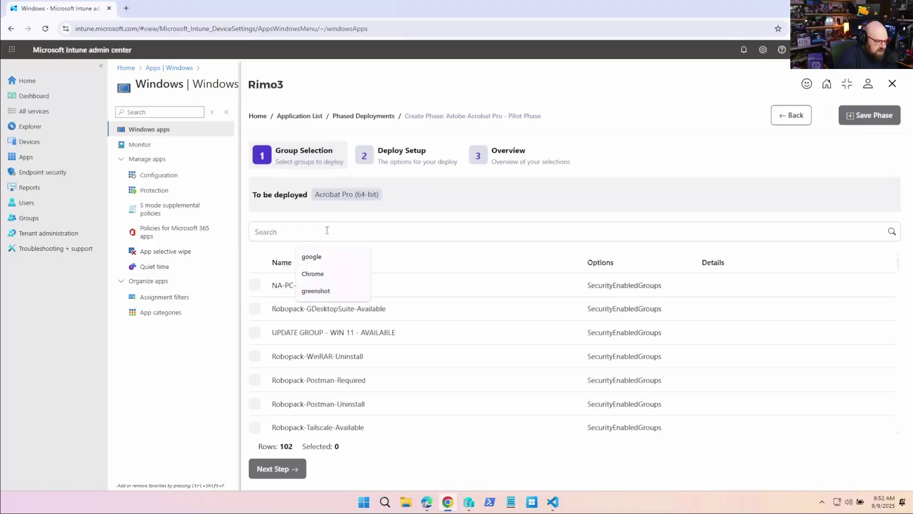
pyautogui.write('pilot')
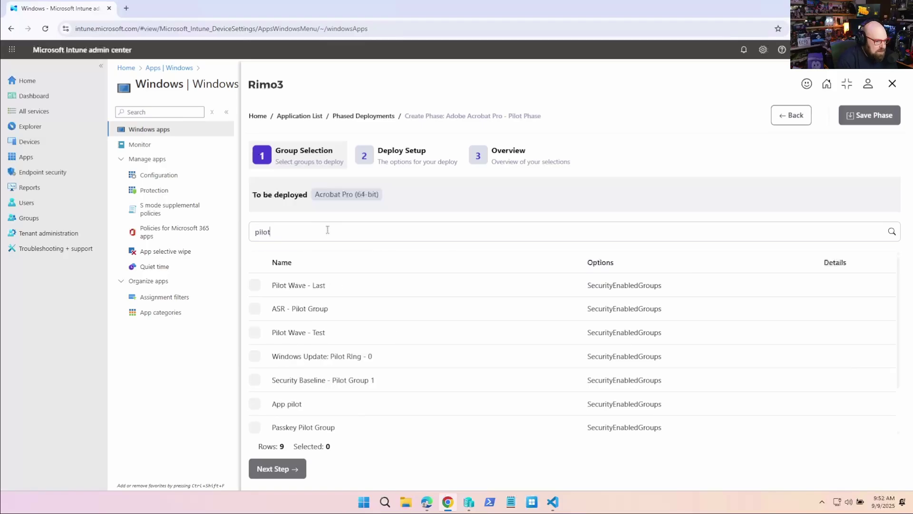
pyautogui.click(256, 404)
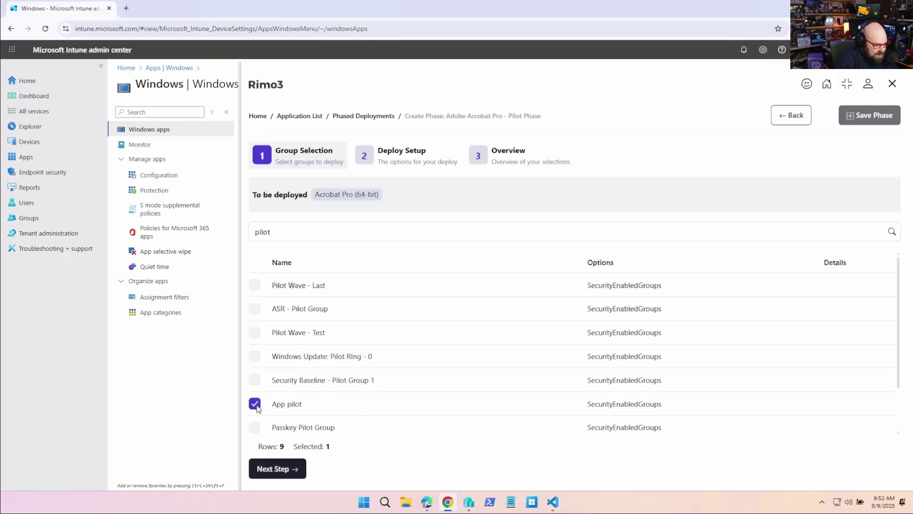
pyautogui.click(292, 467)
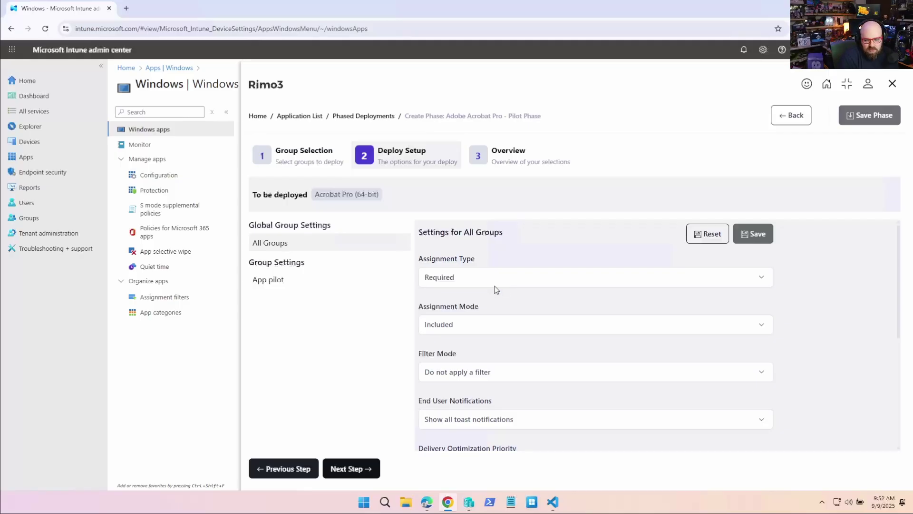
# Step: Keep the assignment type Required and, after trying the include filter, set 'Do not apply a filter'
pyautogui.scroll(-1, 495, 287)
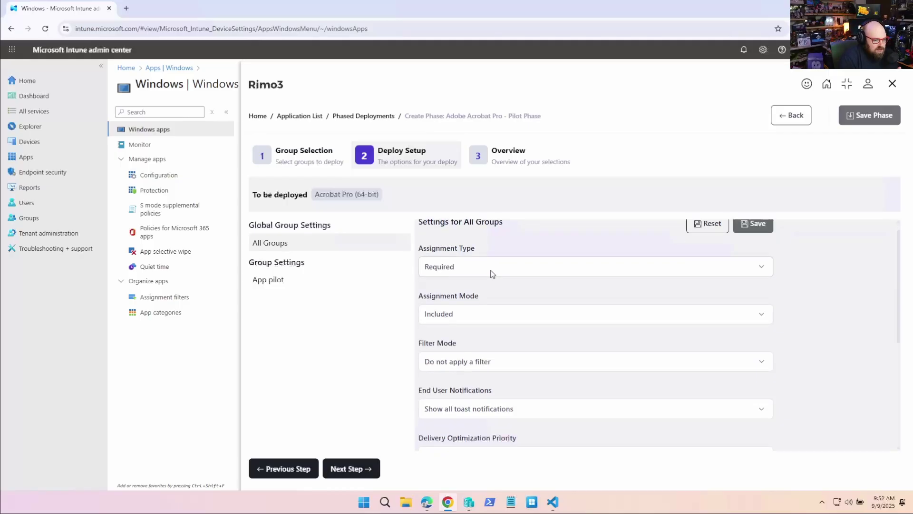
pyautogui.click(492, 274)
pyautogui.click(503, 254)
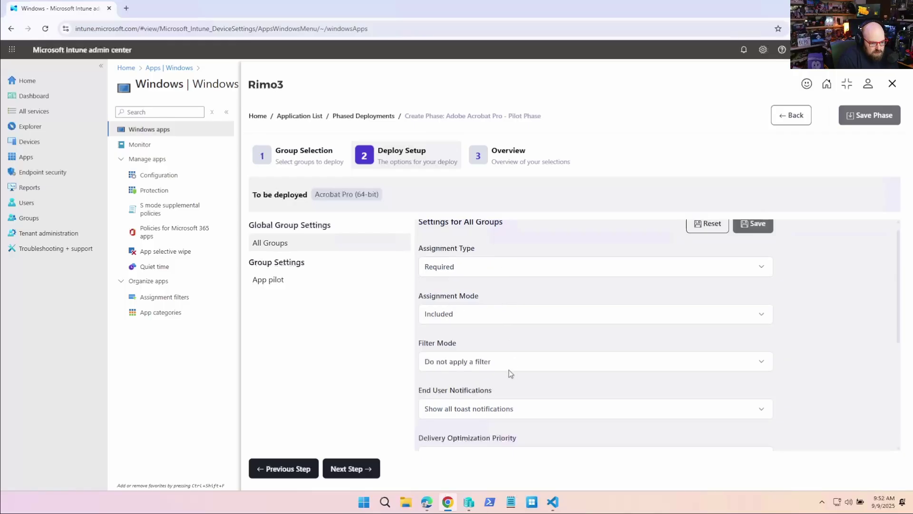
pyautogui.click(529, 364)
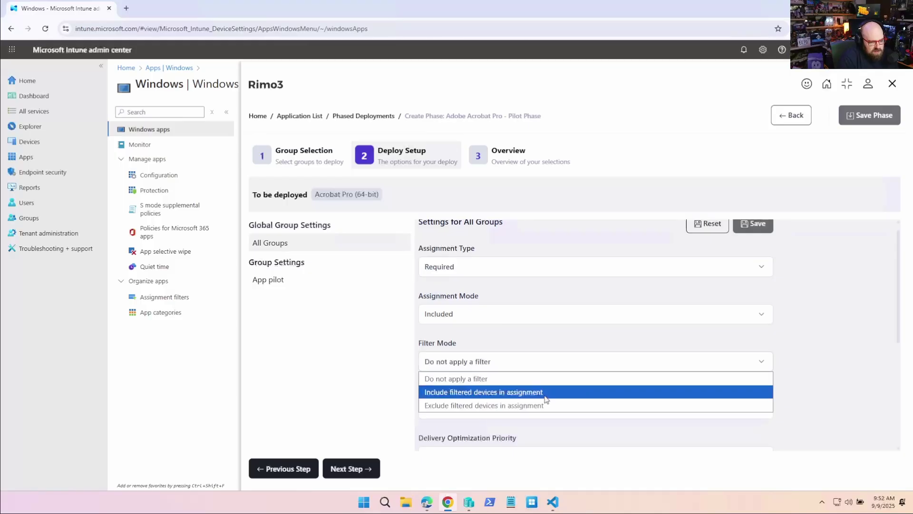
pyautogui.click(533, 354)
pyautogui.scroll(-4, 530, 338)
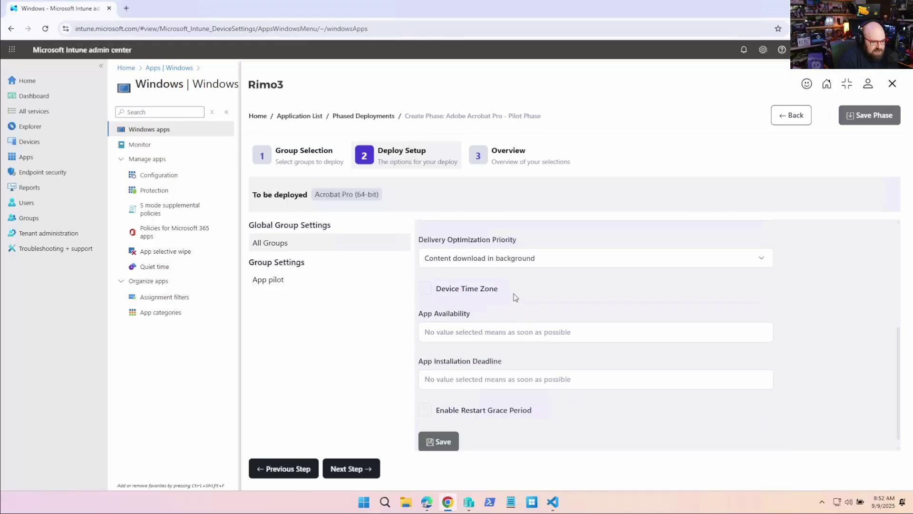
pyautogui.scroll(5, 512, 304)
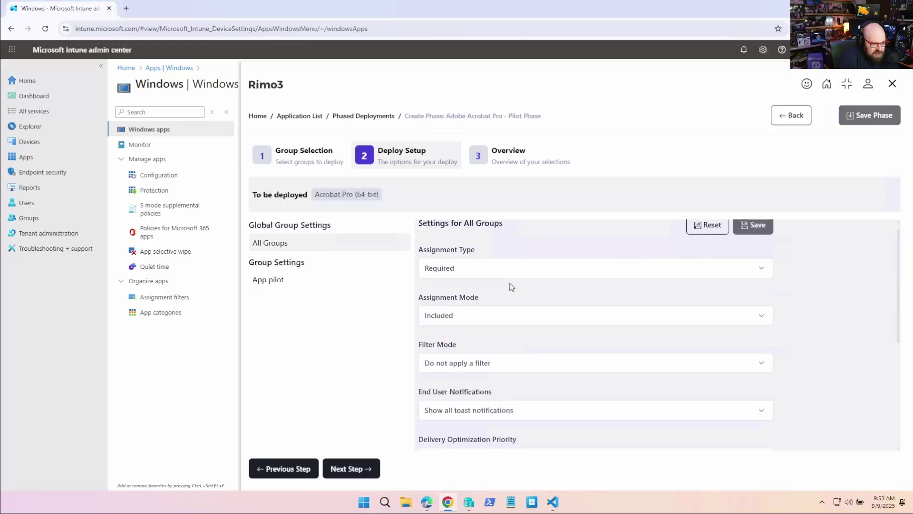
pyautogui.click(500, 363)
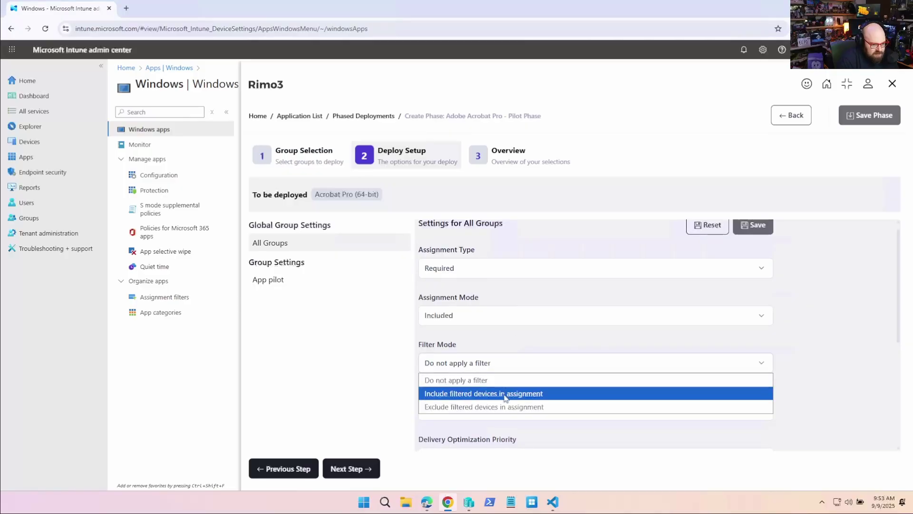
pyautogui.click(504, 392)
pyautogui.click(503, 420)
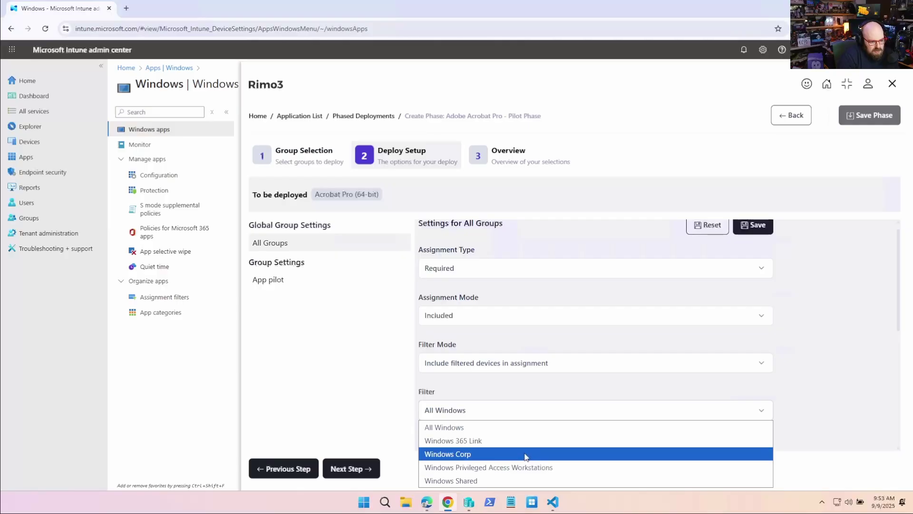
pyautogui.click(472, 364)
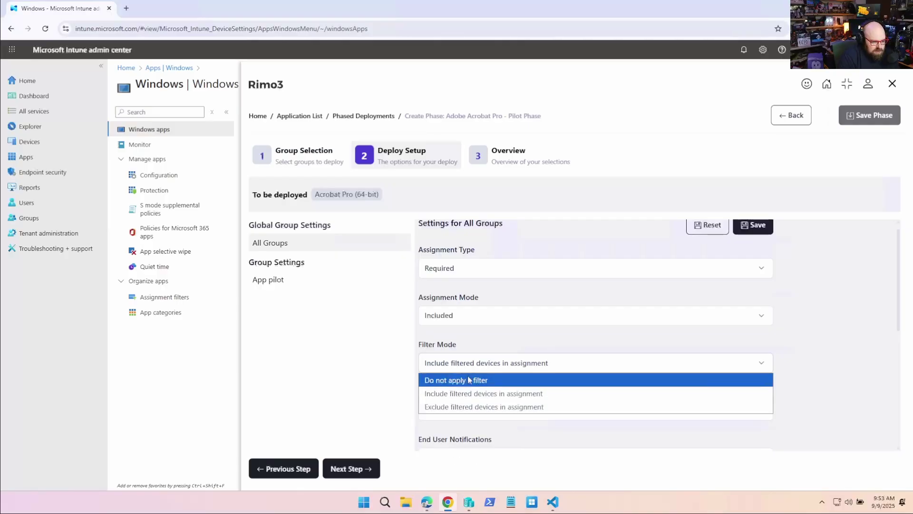
pyautogui.click(469, 380)
# Step: Save the pilot phase settings for all groups and advance to the phase overview
pyautogui.scroll(-4, 499, 378)
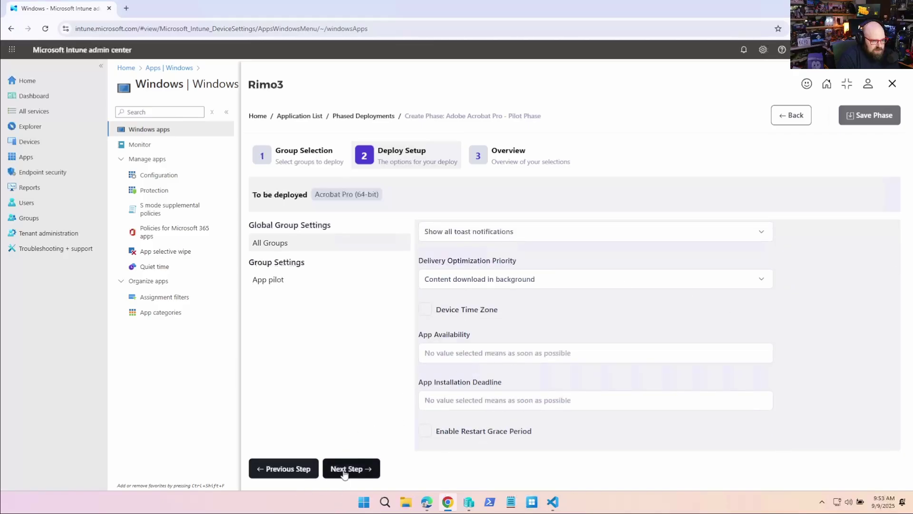
pyautogui.scroll(5, 537, 432)
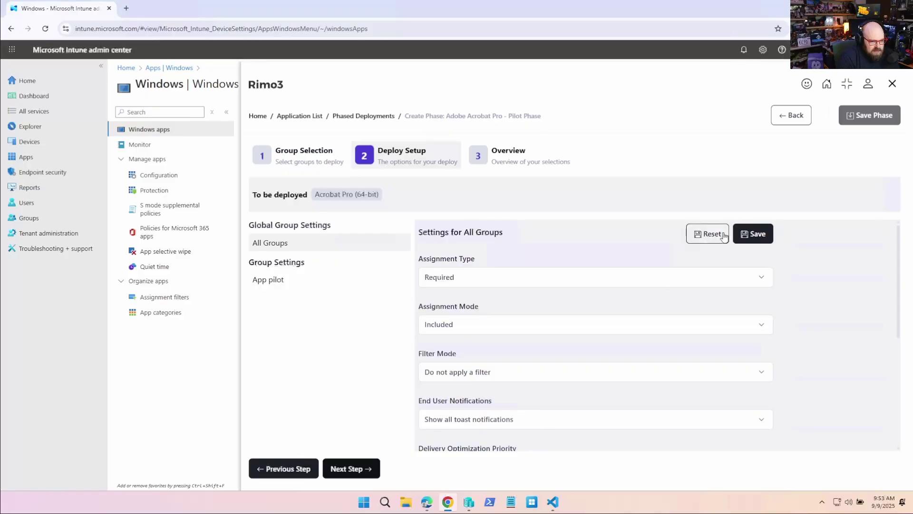
pyautogui.click(754, 234)
pyautogui.click(360, 476)
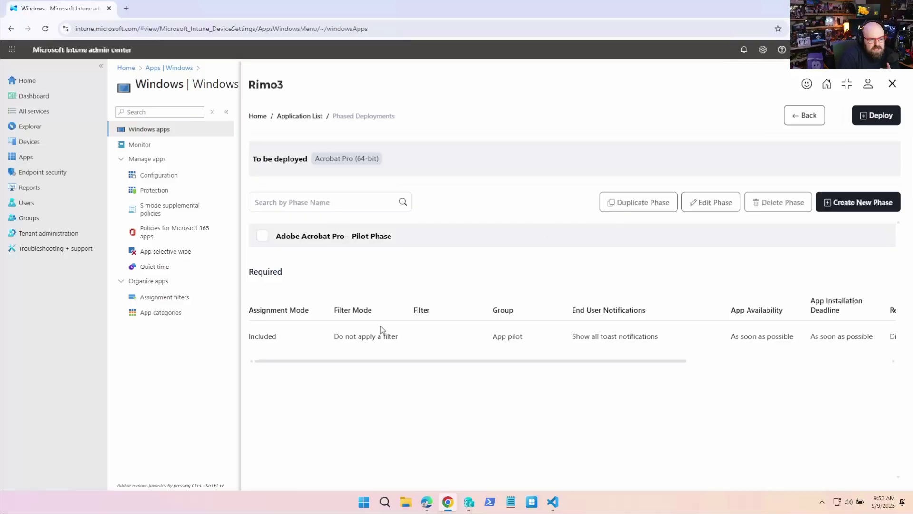
# Step: Create 'Adobe Acrobat - Broad Phase' with a Scheduled trigger starting 16 September 2025
pyautogui.click(832, 208)
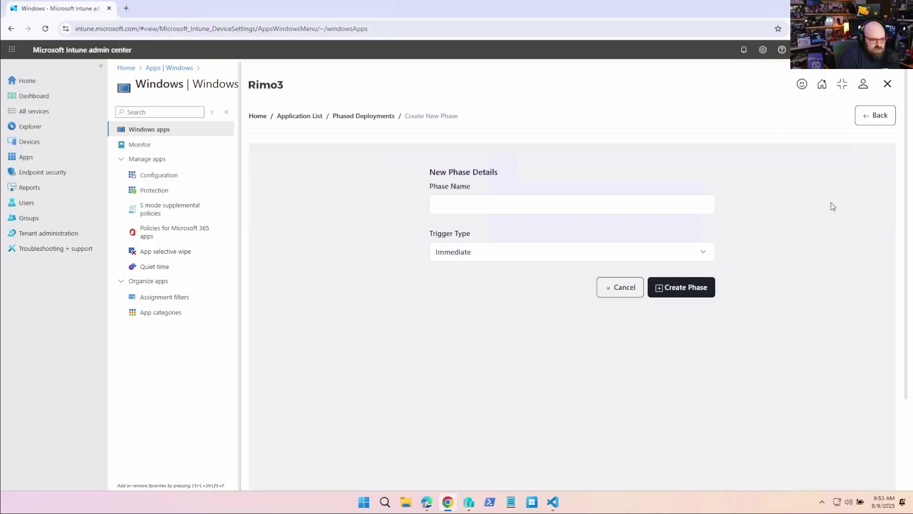
pyautogui.click(494, 200)
pyautogui.write('Adob')
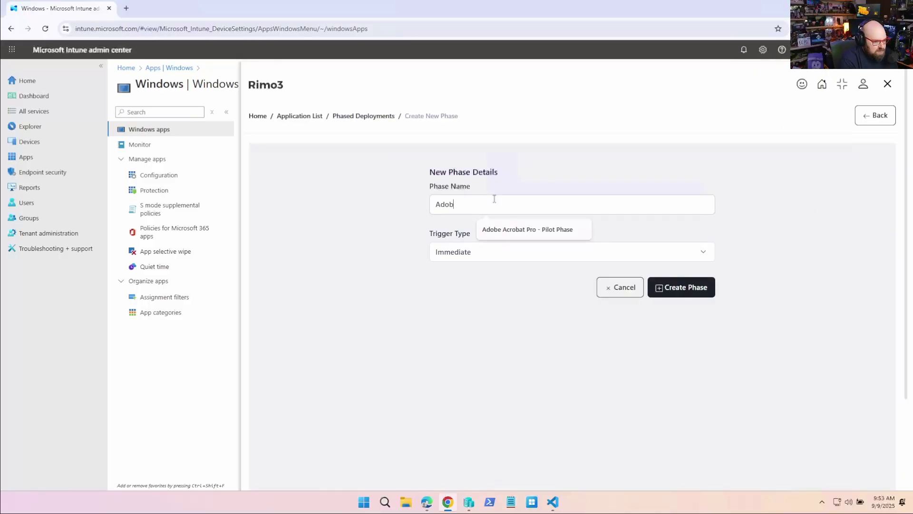
pyautogui.write('e Acrobat - Broad Phase')
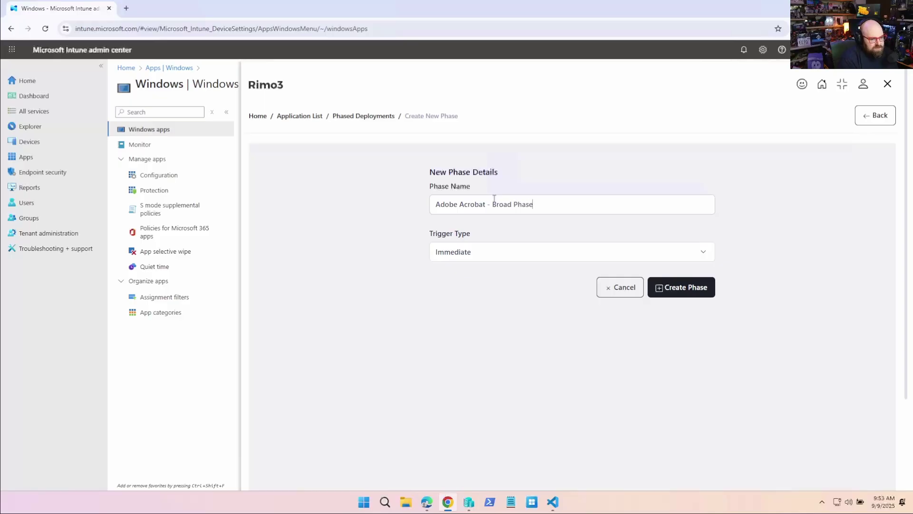
pyautogui.click(536, 252)
pyautogui.click(528, 282)
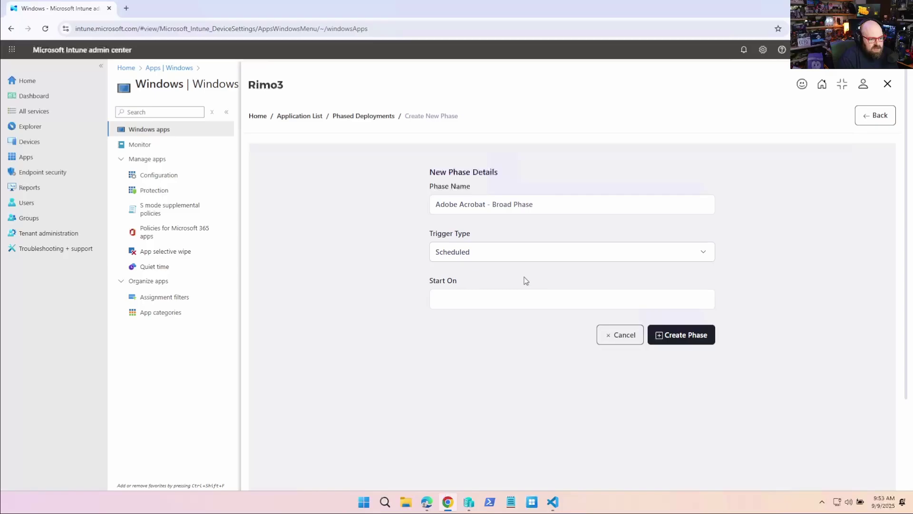
pyautogui.click(523, 300)
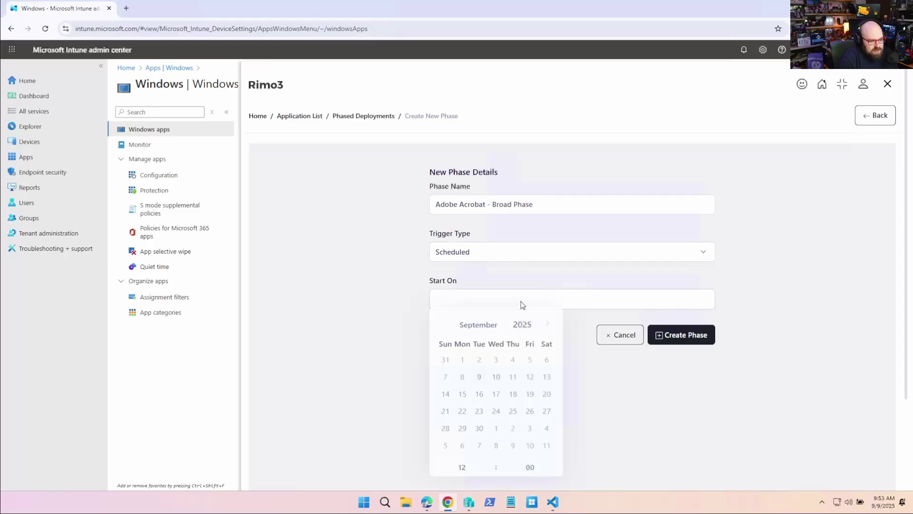
pyautogui.click(480, 398)
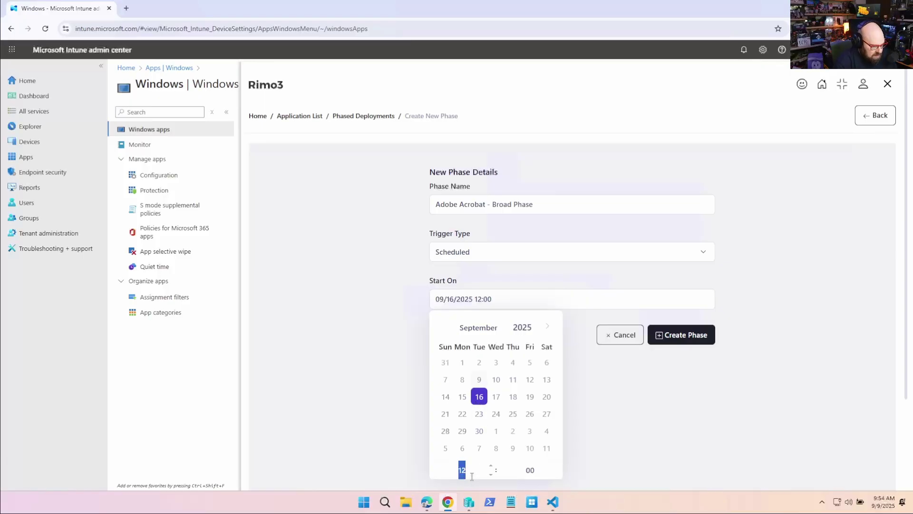
pyautogui.write('9')
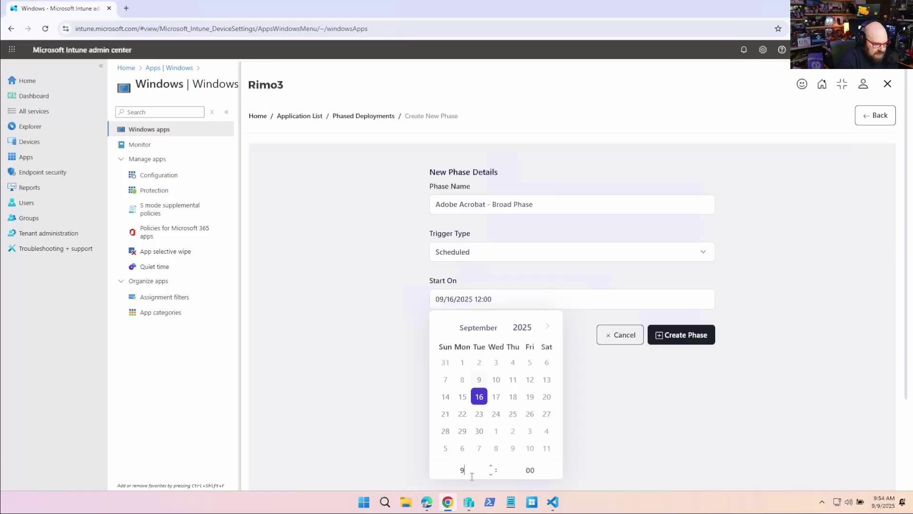
pyautogui.click(676, 339)
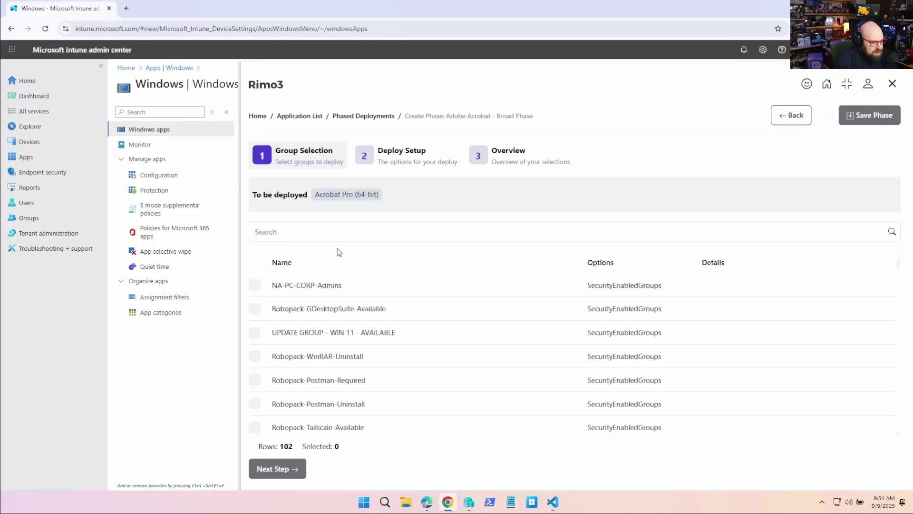
# Step: Target the App broad deployment group and set assignment type to Available for enrolled devices
pyautogui.click(321, 233)
pyautogui.write('Broad')
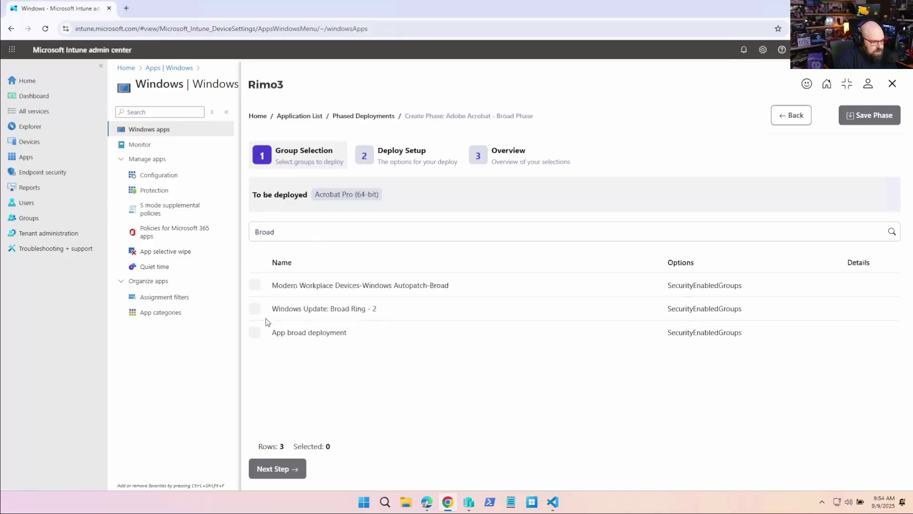
pyautogui.click(255, 332)
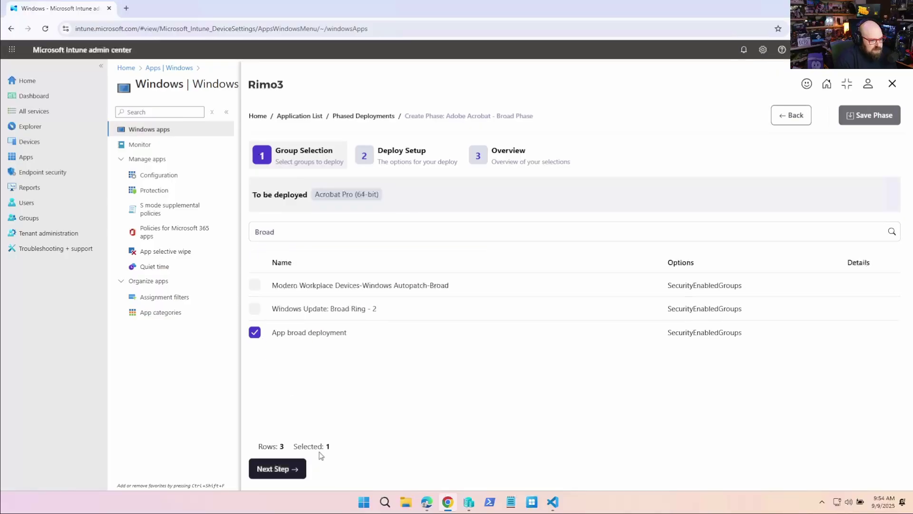
pyautogui.click(295, 470)
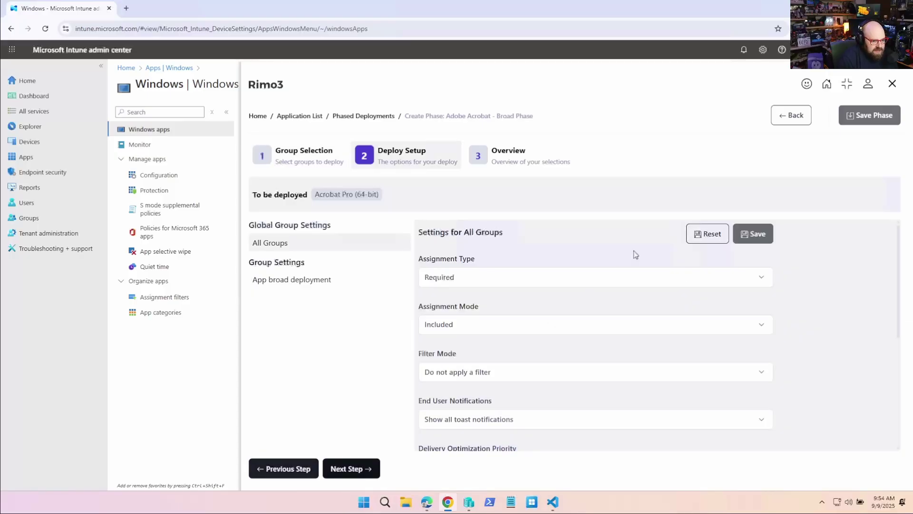
pyautogui.click(637, 274)
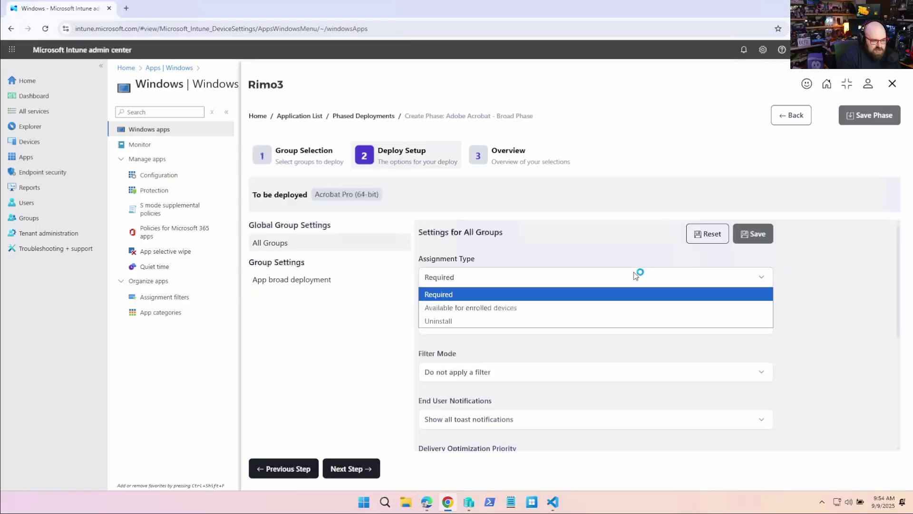
pyautogui.click(614, 306)
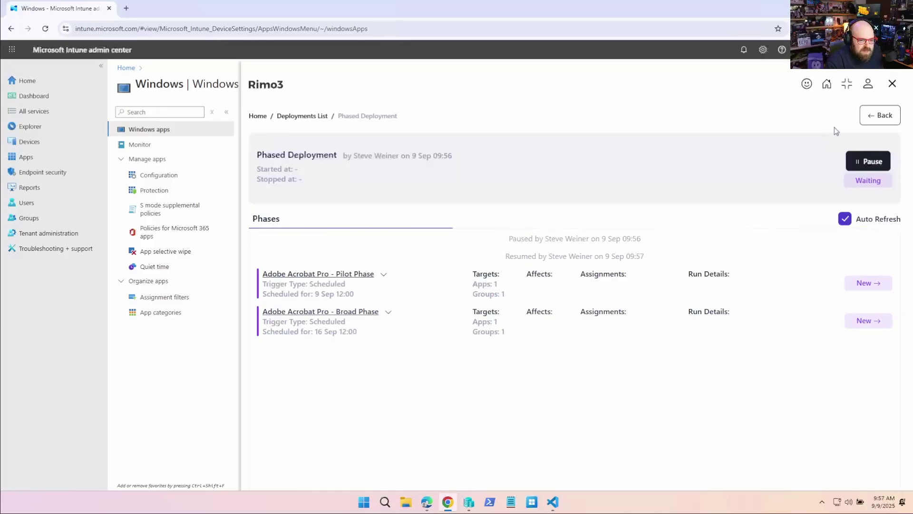
# Step: Return to the Rimo3 dashboard and review its charts, with the Phased Deployment Waiting until 16 Sep 12:00
pyautogui.click(318, 116)
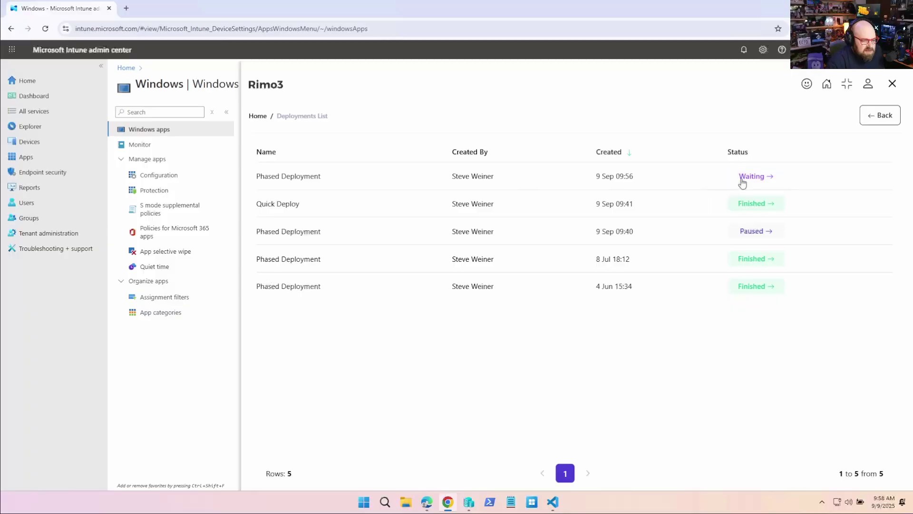
pyautogui.click(755, 207)
pyautogui.scroll(-6, 468, 410)
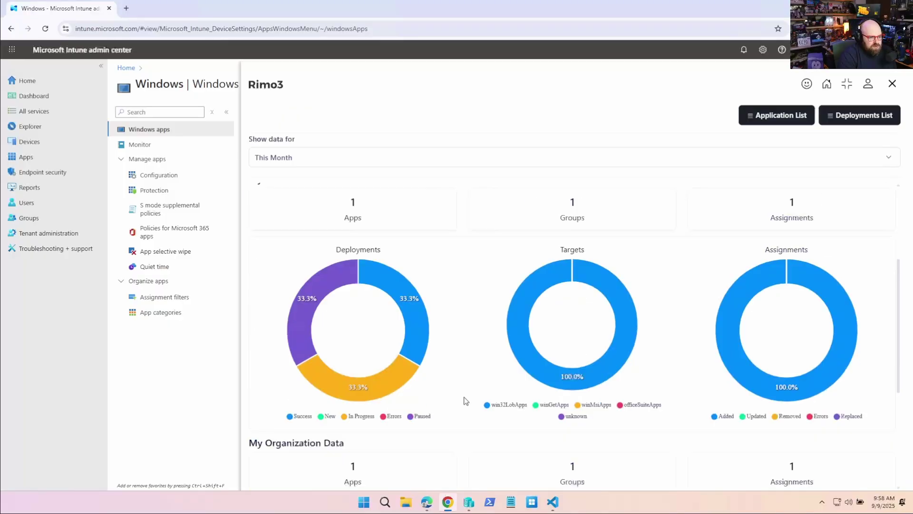
pyautogui.scroll(1, 466, 400)
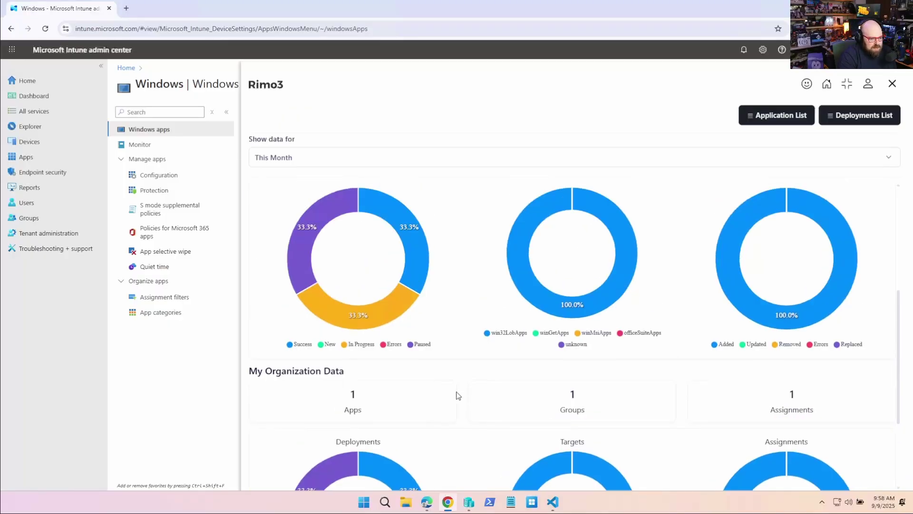
pyautogui.moveTo(387, 300)
pyautogui.moveTo(409, 212)
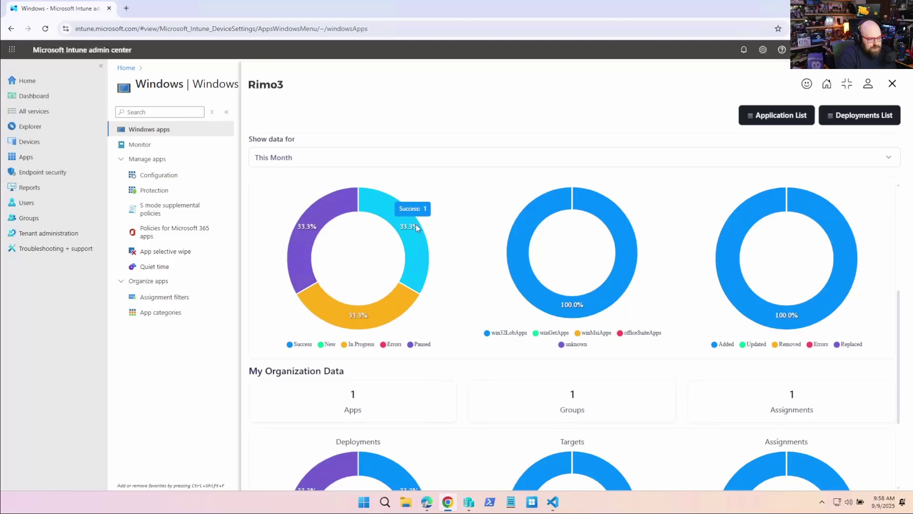
pyautogui.scroll(-3, 444, 322)
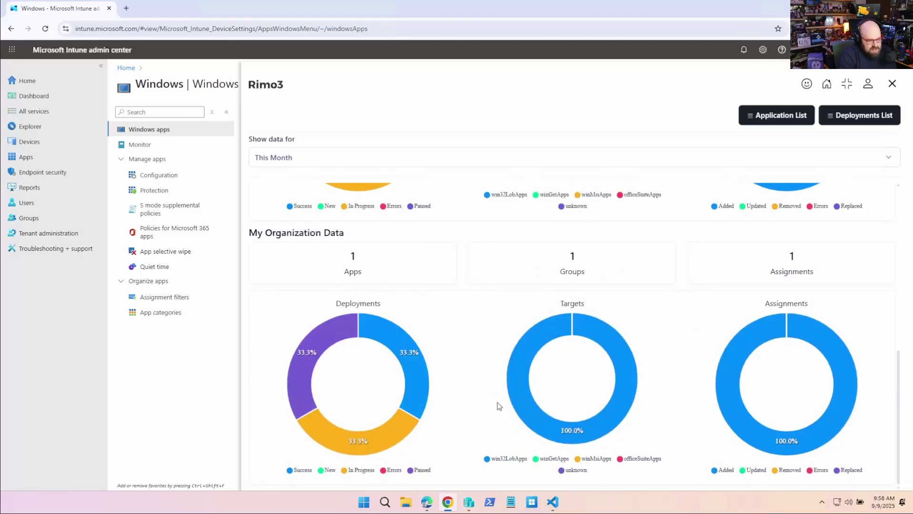
pyautogui.scroll(3, 490, 409)
pyautogui.scroll(-3, 485, 415)
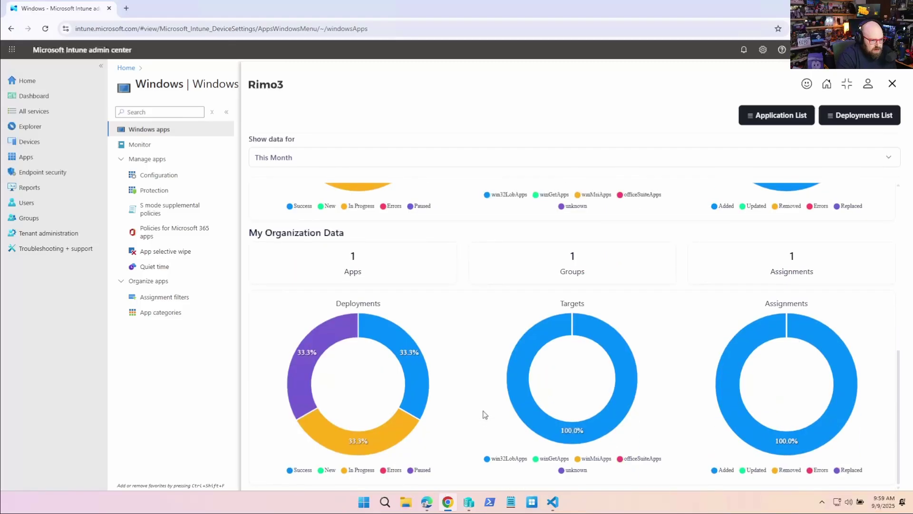
pyautogui.scroll(1, 479, 415)
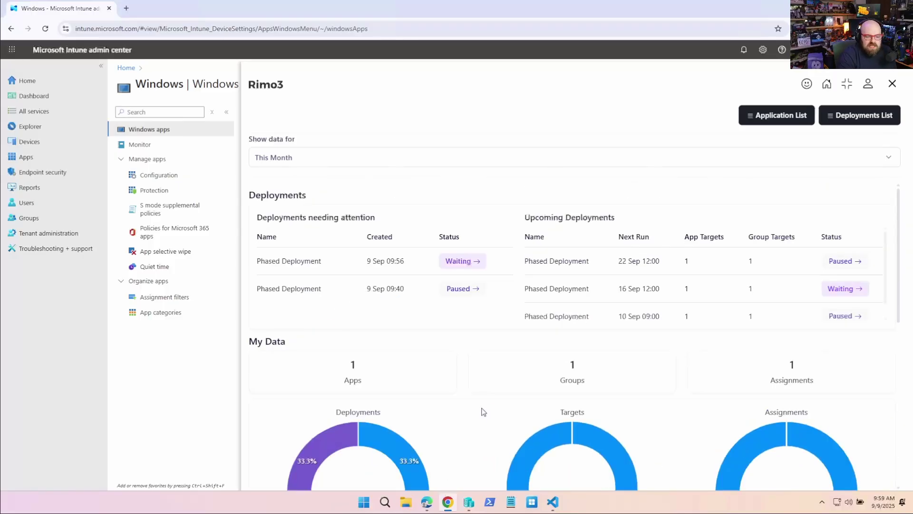
# Step: In the Rimo3 application list, select 7-Zip and Acrobat Pro (64-bit)
pyautogui.click(796, 116)
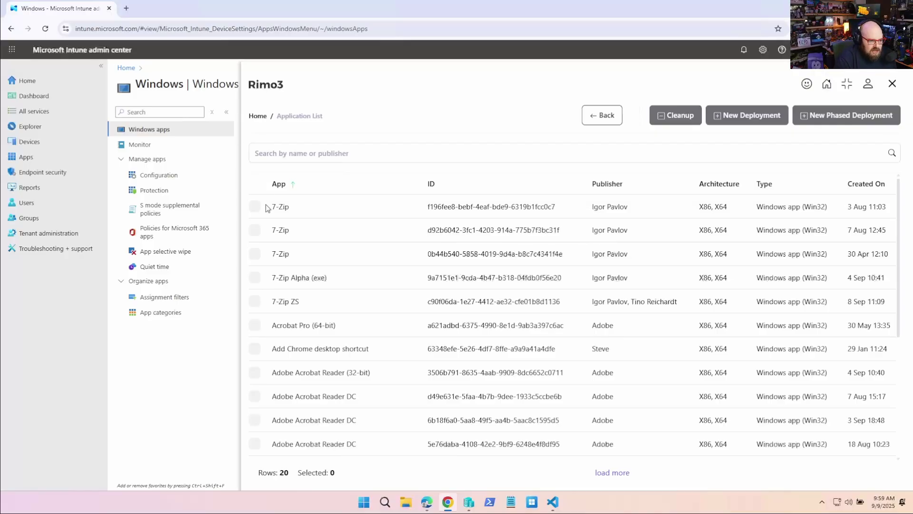
pyautogui.click(254, 230)
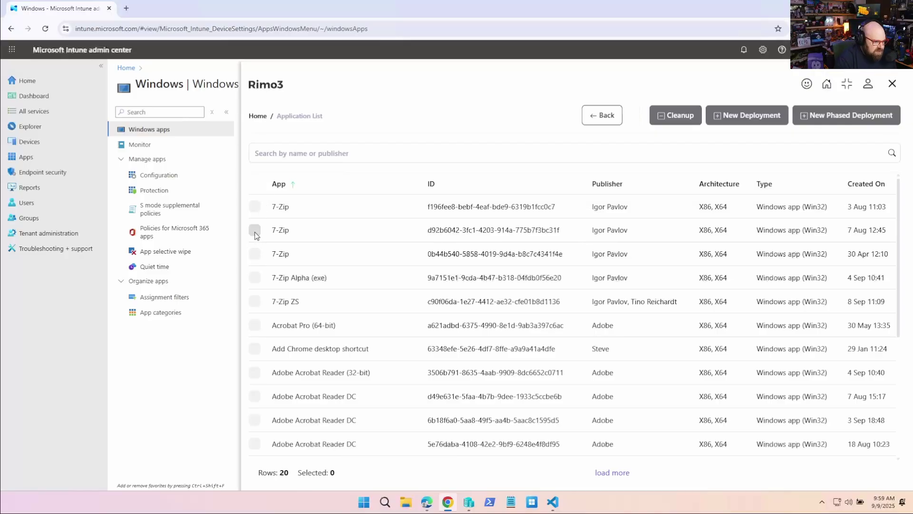
pyautogui.click(255, 327)
# Step: Search 'firefox' and 'greenshot', add Greenshot, and start a phased deployment of the four apps
pyautogui.click(334, 153)
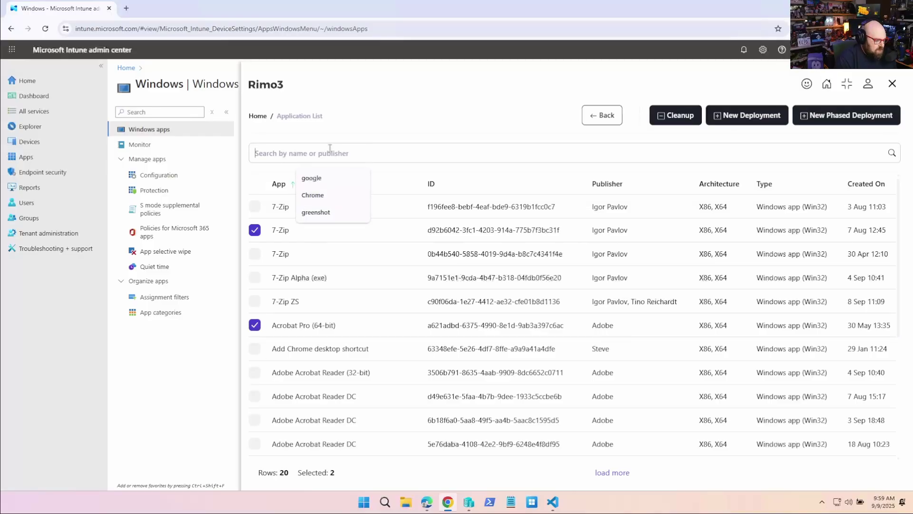
pyautogui.write('firefox')
pyautogui.press('Return')
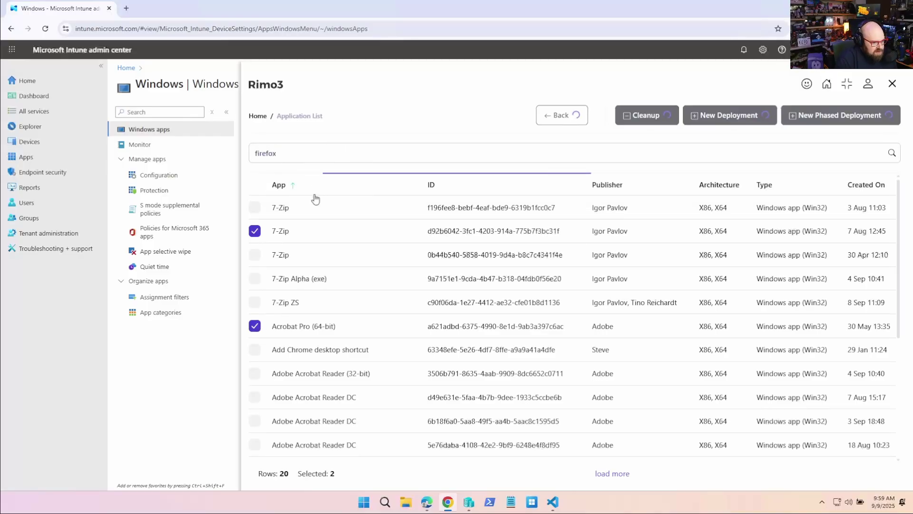
pyautogui.hotkey('ctrl', 'a')
pyautogui.write('greenshot')
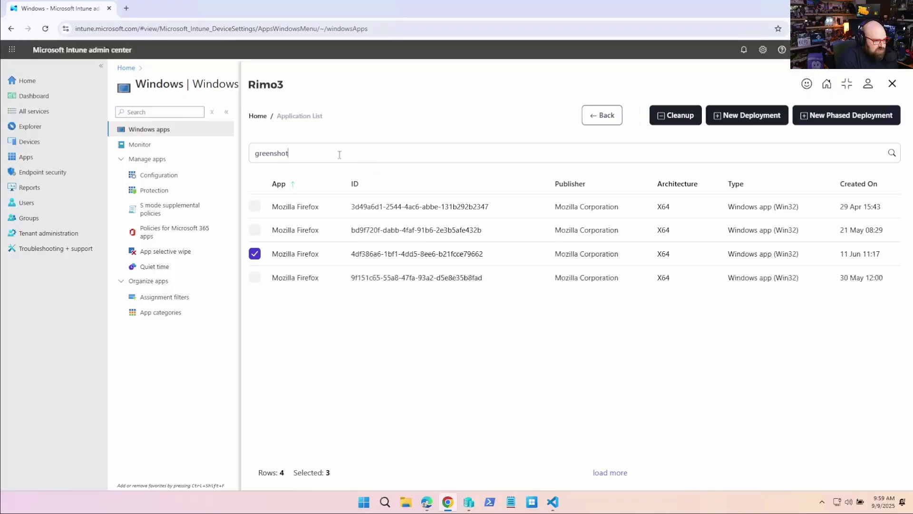
pyautogui.press('Return')
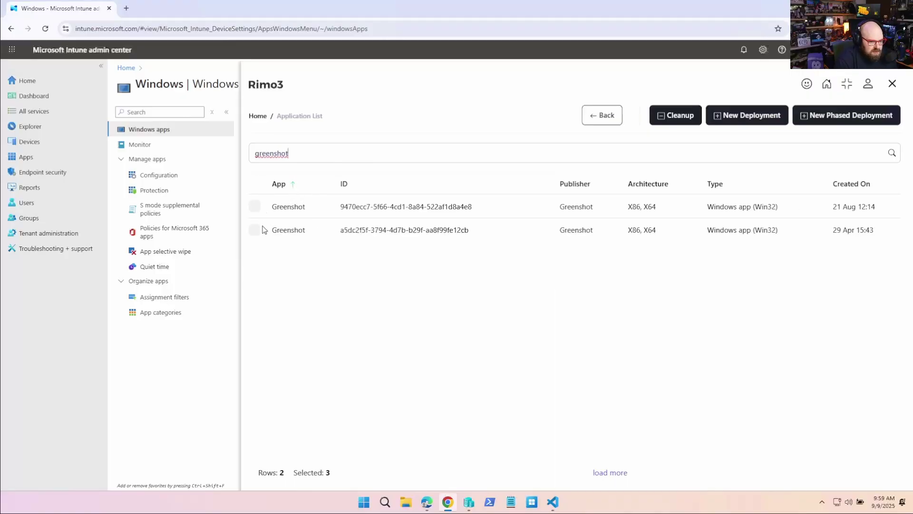
pyautogui.click(254, 207)
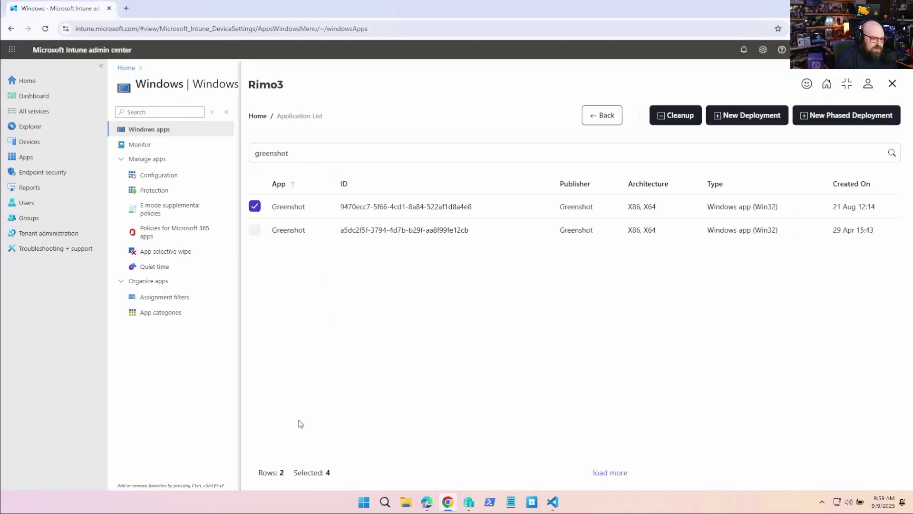
pyautogui.click(849, 117)
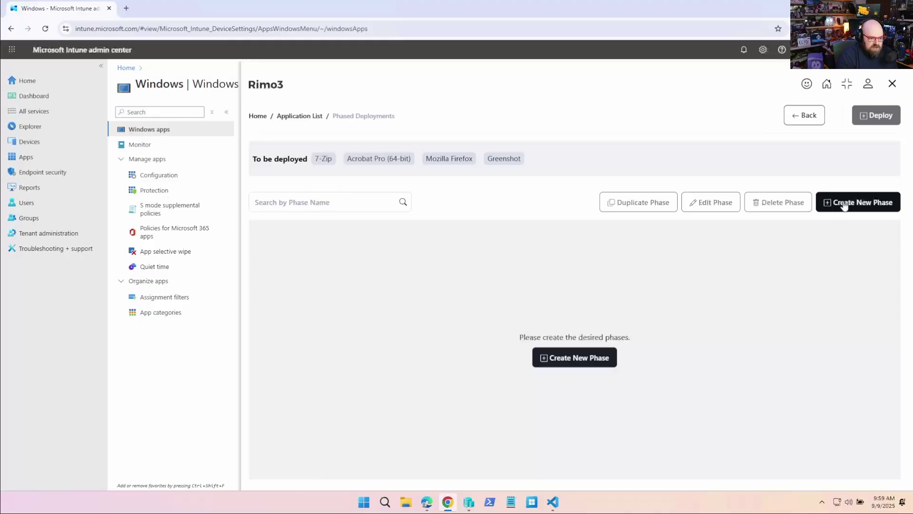
# Step: Create a scheduled phase named 'Standard Apps' starting 10 September
pyautogui.click(593, 359)
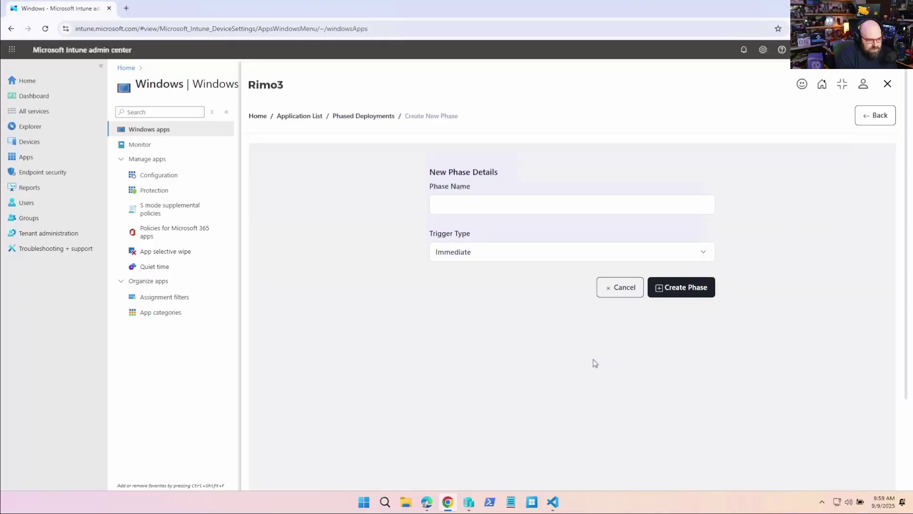
pyautogui.click(516, 202)
pyautogui.write('Standard Apps')
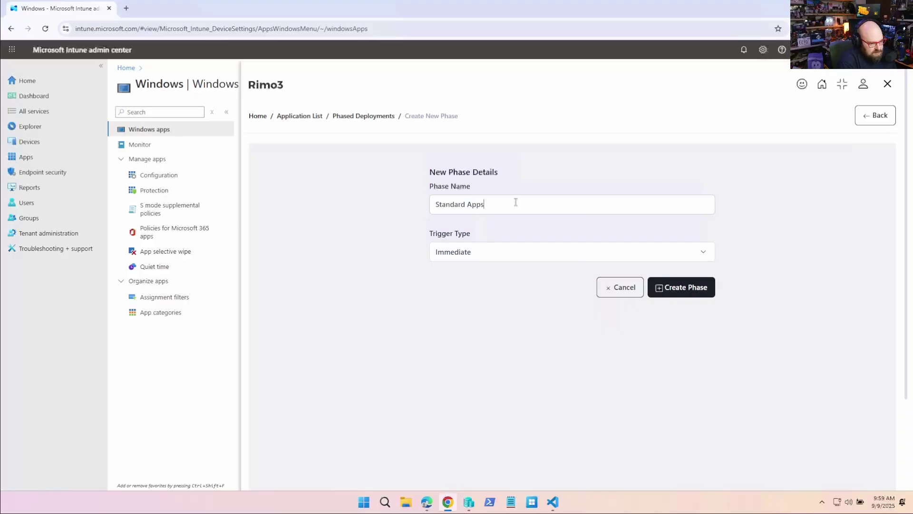
pyautogui.click(508, 257)
pyautogui.click(501, 279)
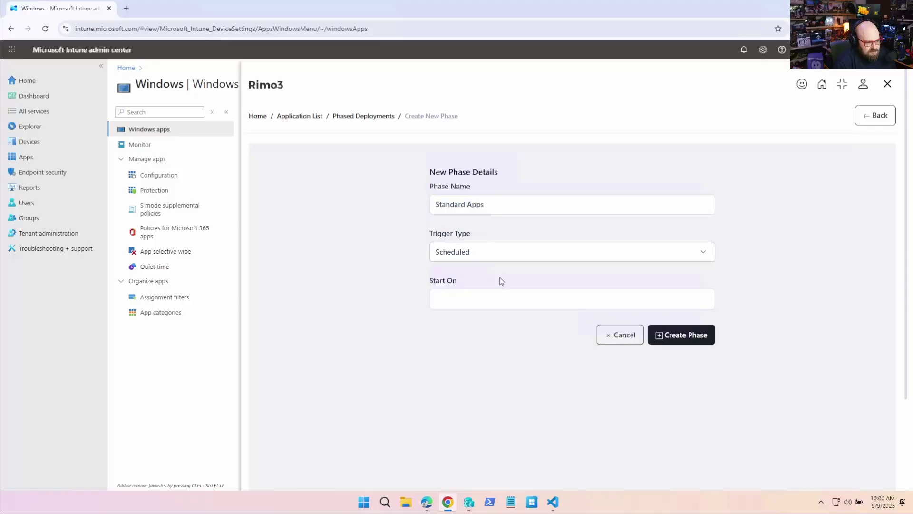
pyautogui.click(491, 299)
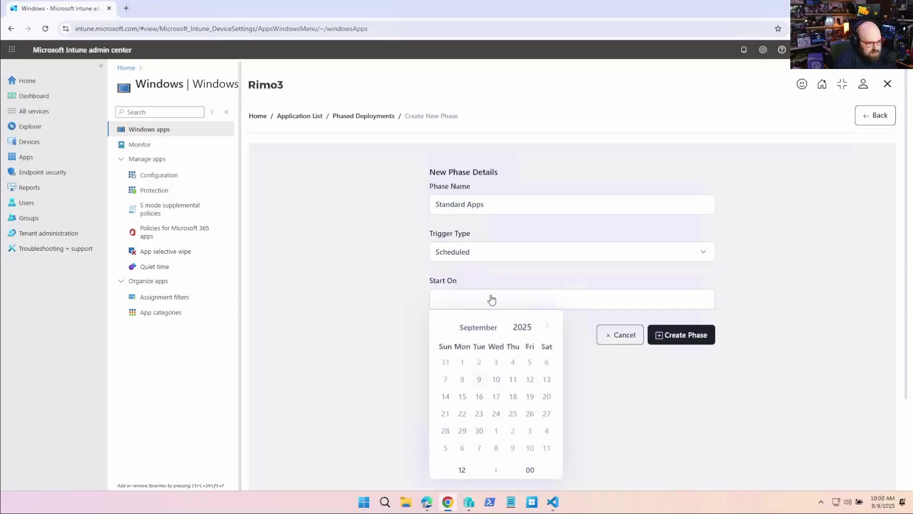
pyautogui.click(497, 379)
pyautogui.press('Return')
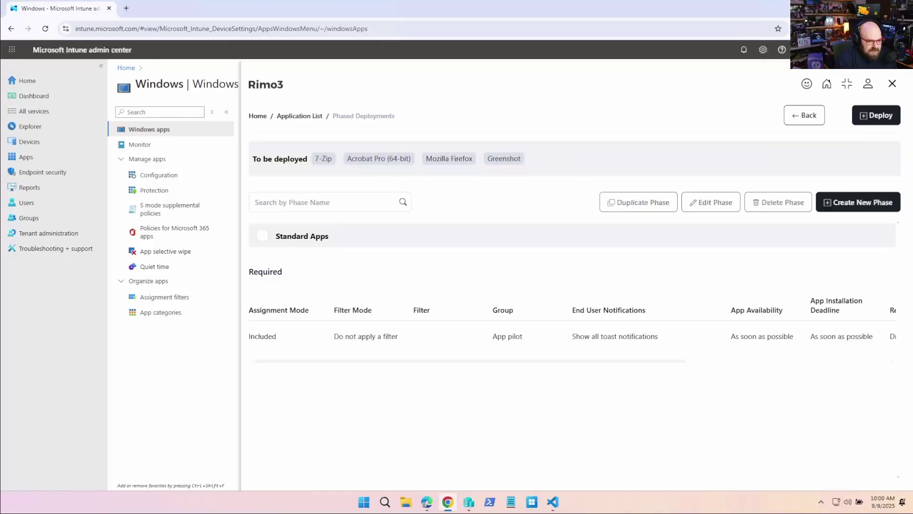
# Step: Create a second scheduled phase, 'Standard Apps - Broad', starting 17 September
pyautogui.click(847, 207)
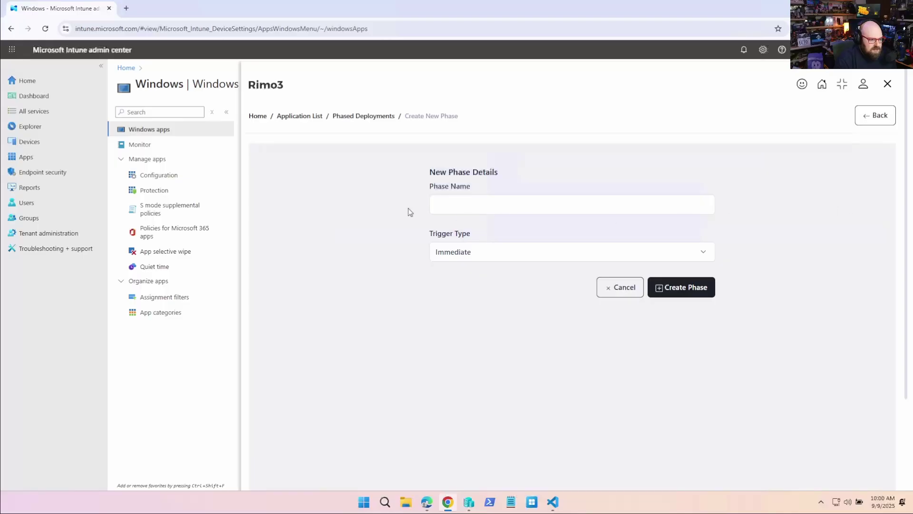
pyautogui.click(575, 204)
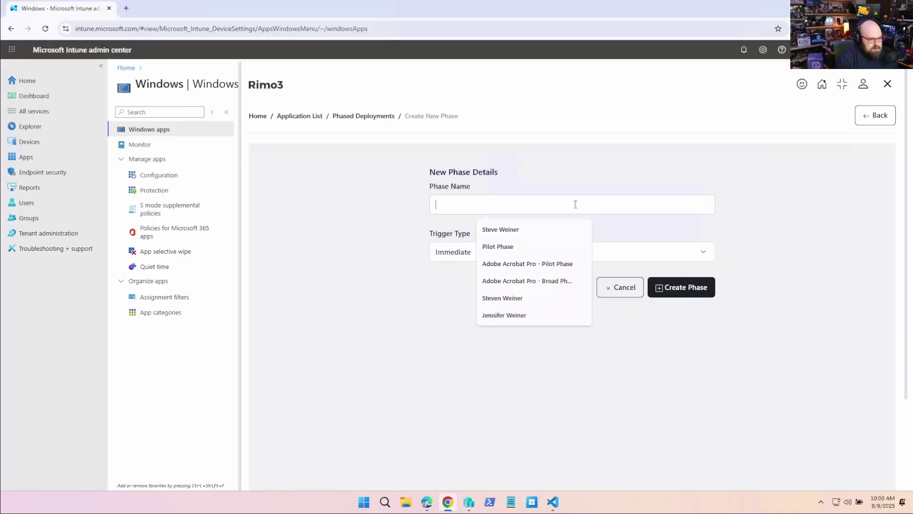
pyautogui.write('Sta')
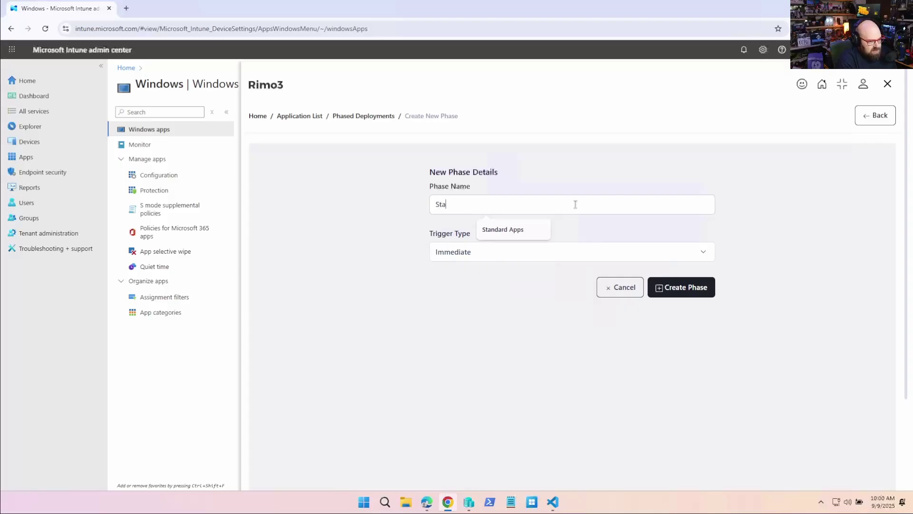
pyautogui.write('ndard Apps - Broad')
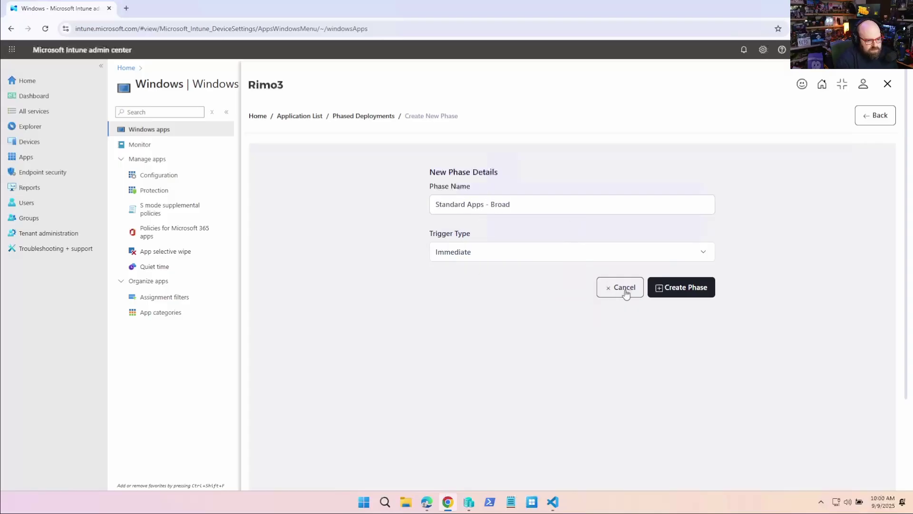
pyautogui.click(638, 257)
pyautogui.click(618, 280)
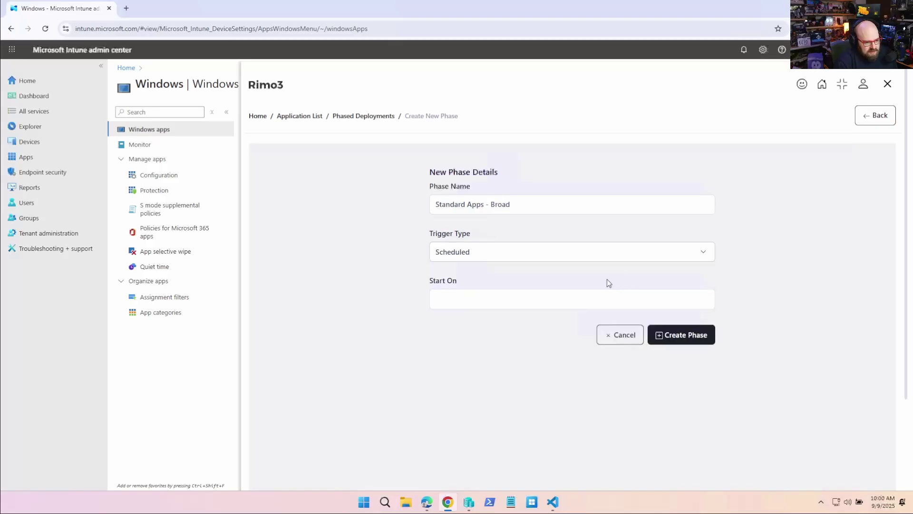
pyautogui.click(540, 298)
pyautogui.click(497, 397)
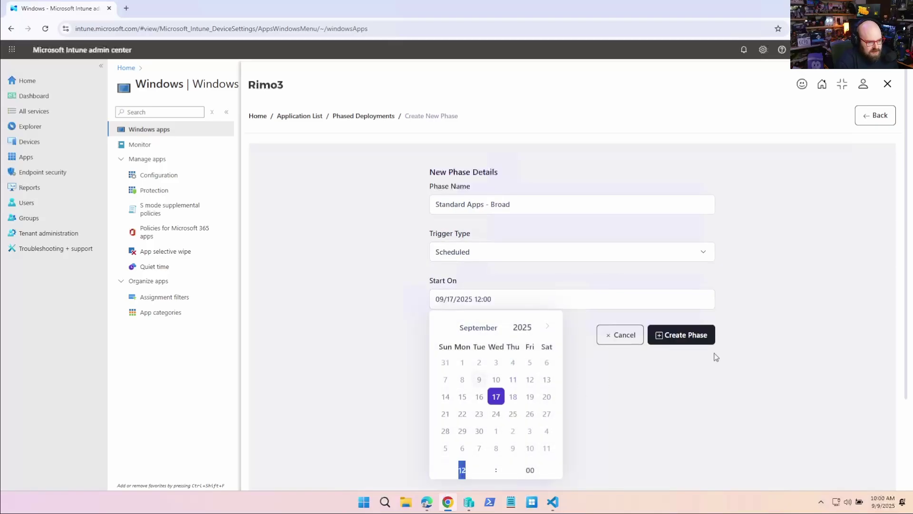
pyautogui.click(713, 336)
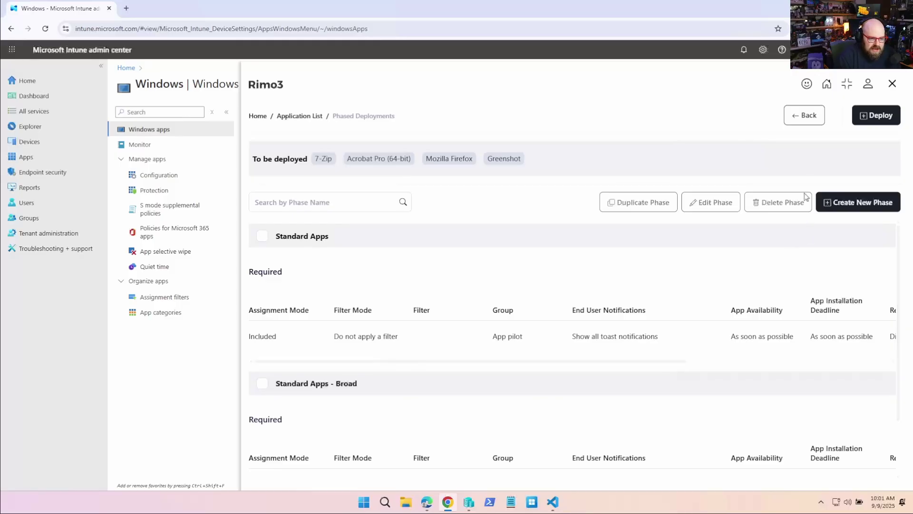
# Step: Deploy the two-phase Standard Apps rollout and expand both phases' details
pyautogui.click(869, 114)
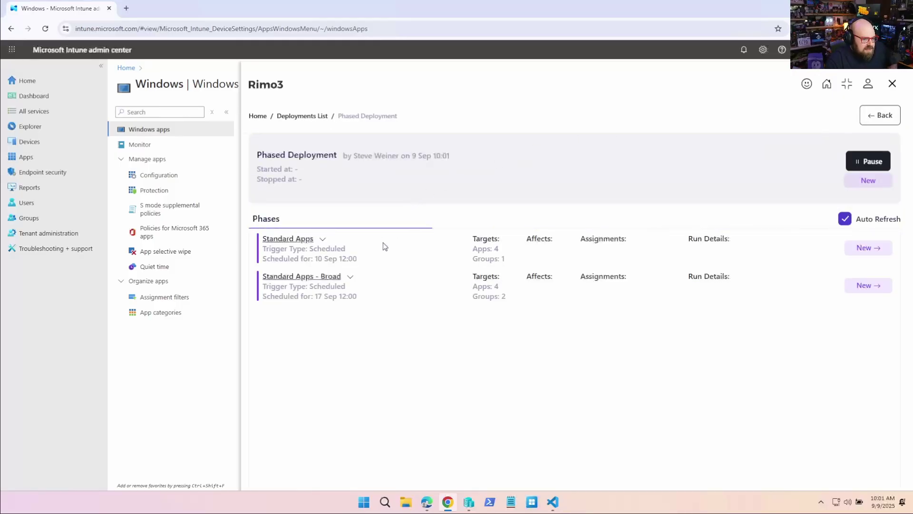
pyautogui.click(322, 241)
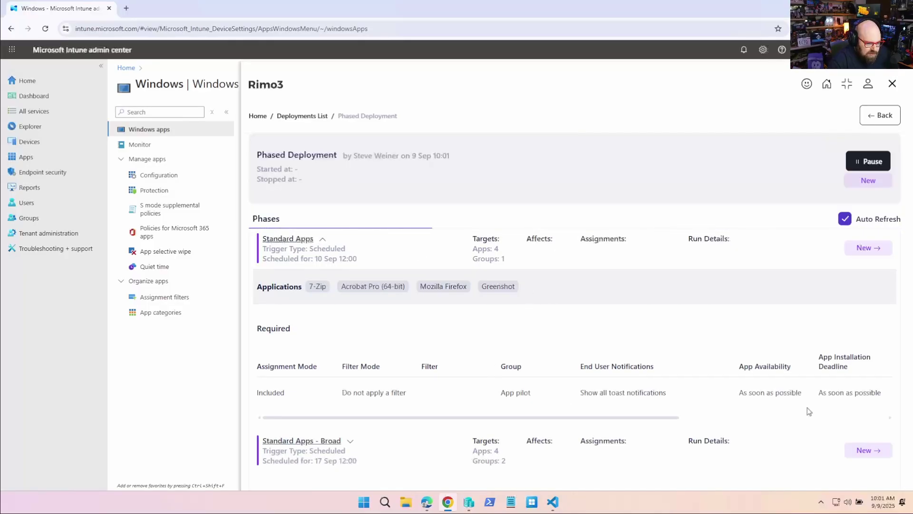
pyautogui.click(350, 441)
# Step: Check each phase's apps and target groups, then open the new deployment from the Deployments List
pyautogui.scroll(-3, 409, 389)
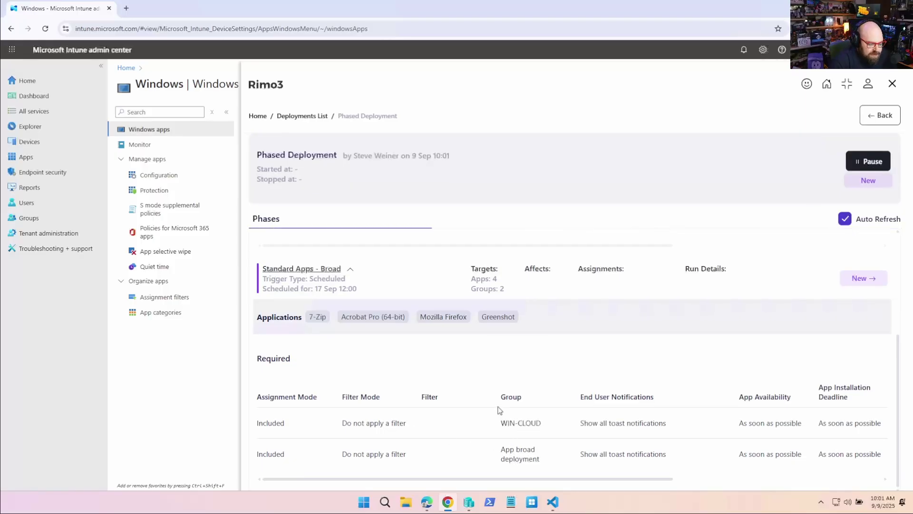
pyautogui.scroll(5, 495, 414)
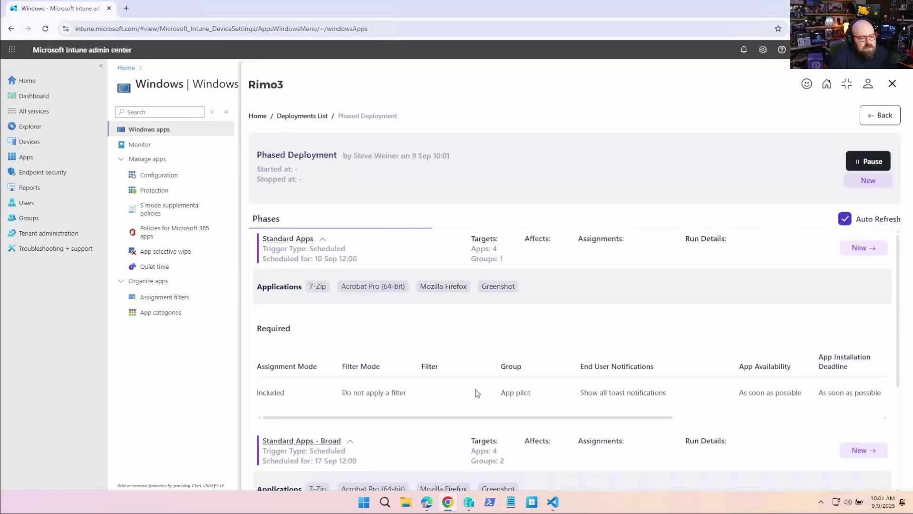
pyautogui.click(297, 119)
pyautogui.click(768, 176)
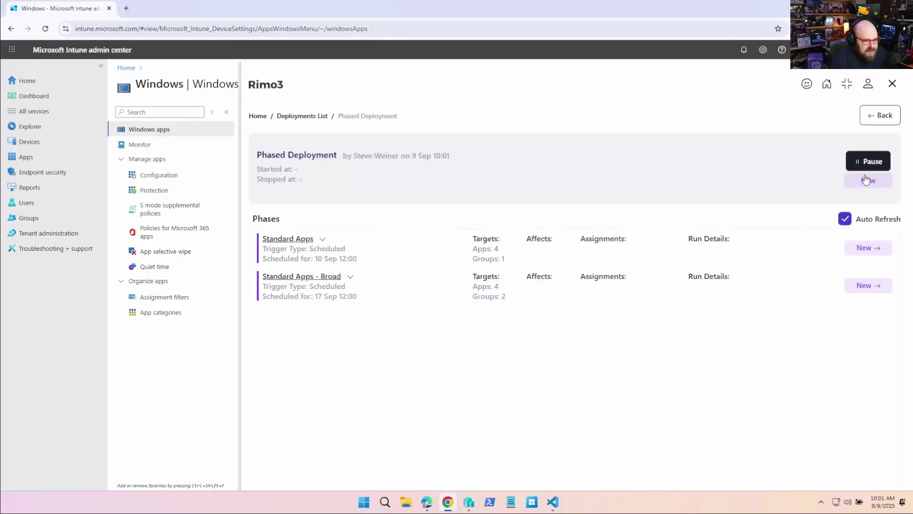
# Step: Return to the Rimo3 home dashboard and inspect the Deployments chart, split 25% across Success, New, In Progress and Paused
pyautogui.click(264, 119)
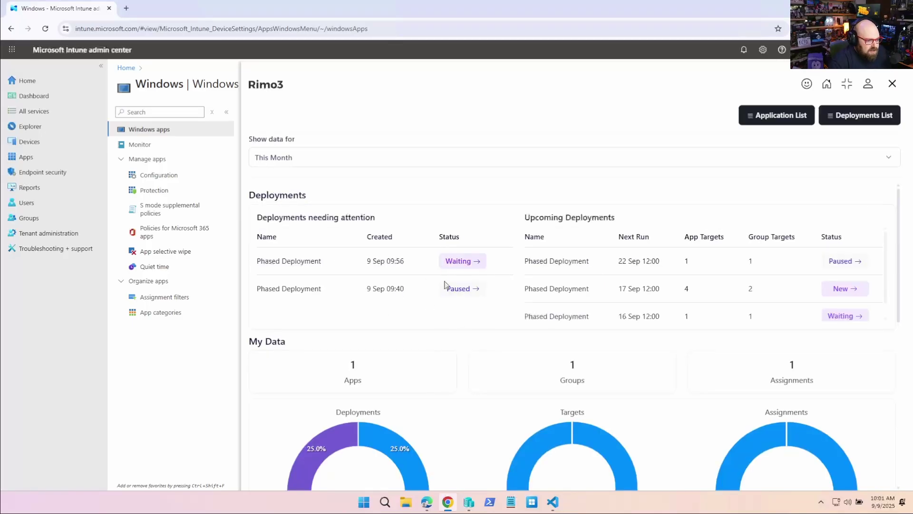
pyautogui.scroll(-5, 446, 283)
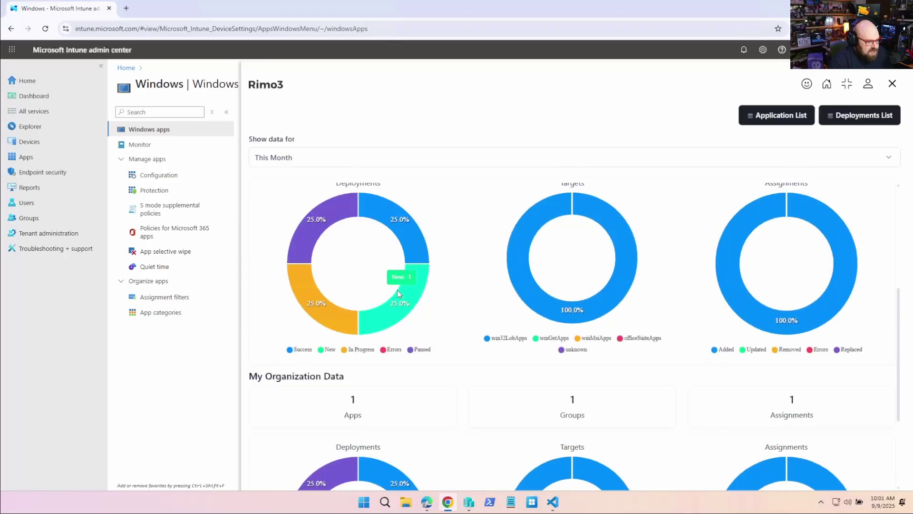
pyautogui.moveTo(409, 228)
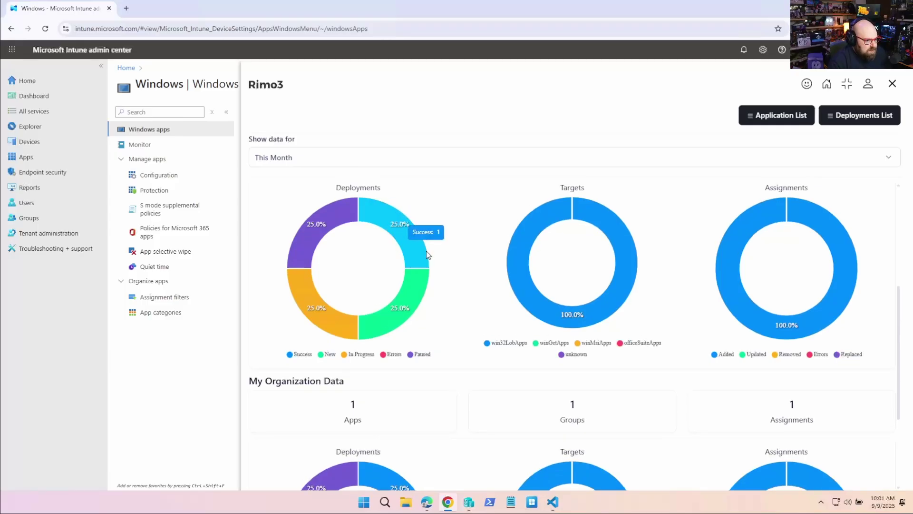
pyautogui.moveTo(404, 298)
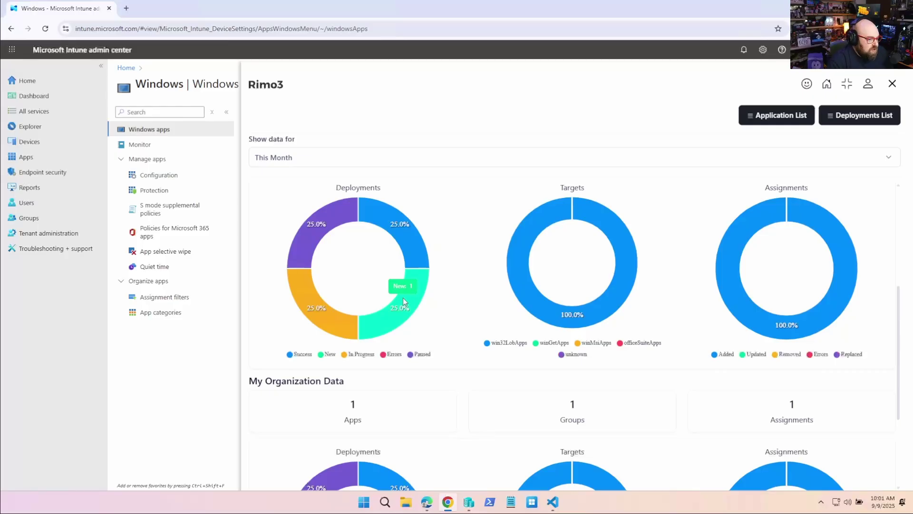
pyautogui.moveTo(330, 229)
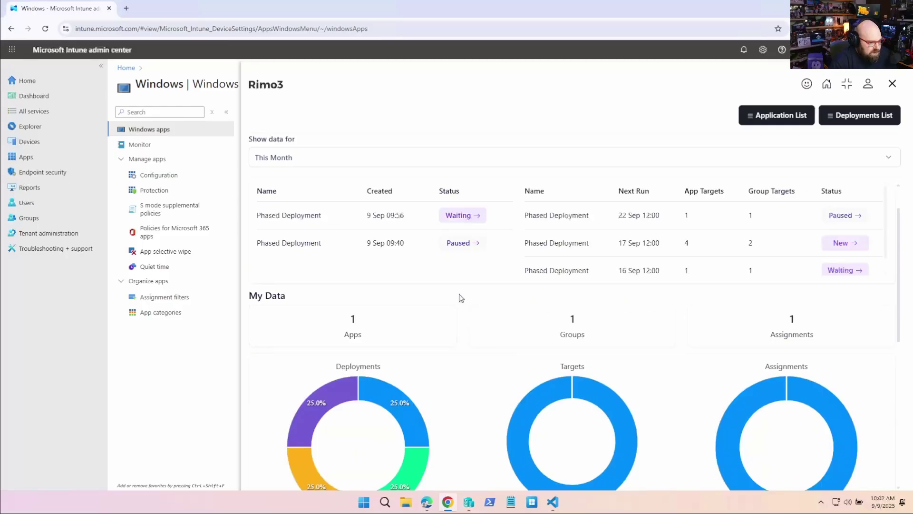
pyautogui.moveTo(322, 302)
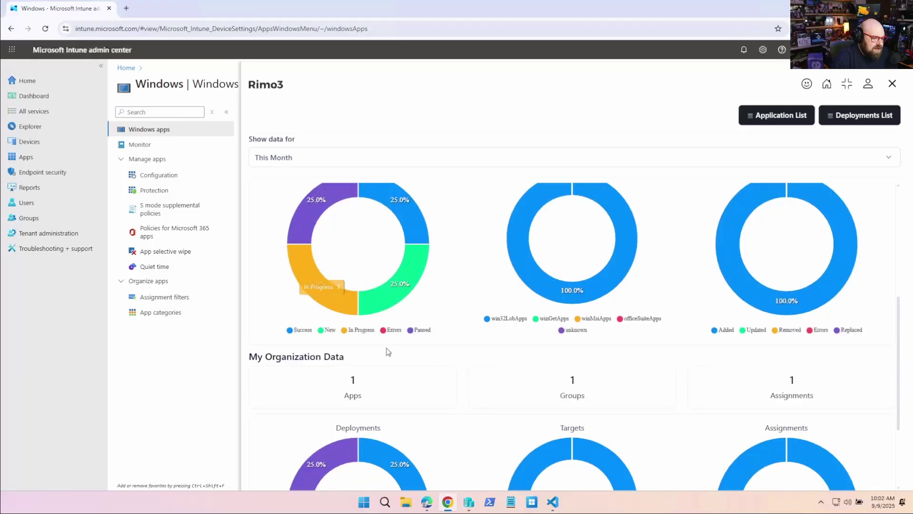